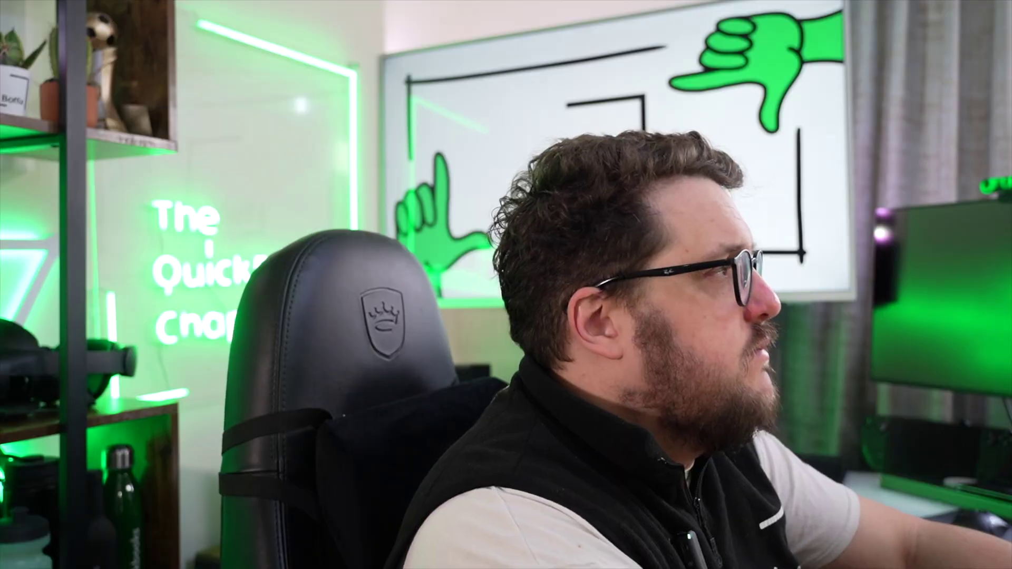
pyautogui.click(481, 237)
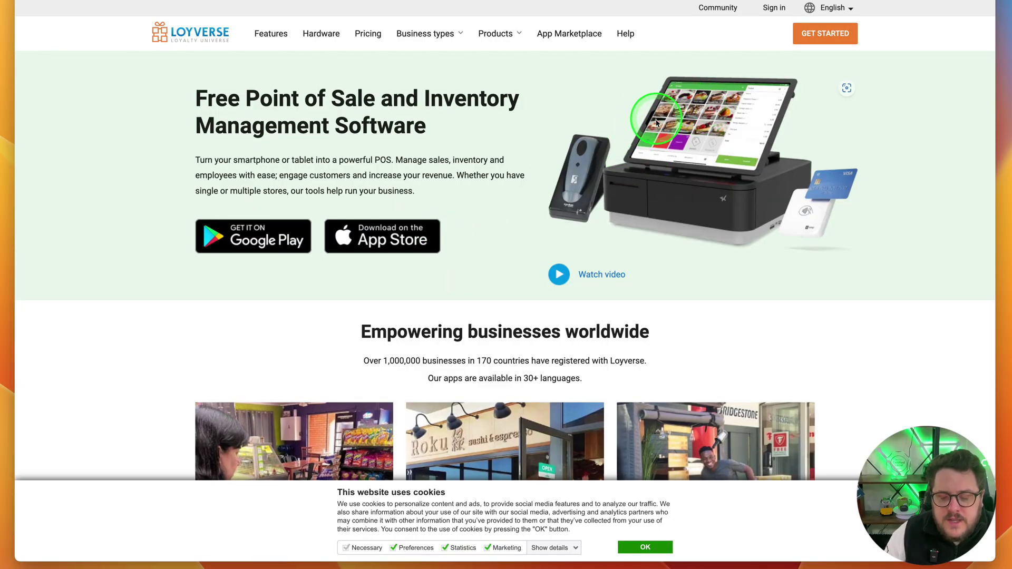
pyautogui.scroll(-6, 656, 169)
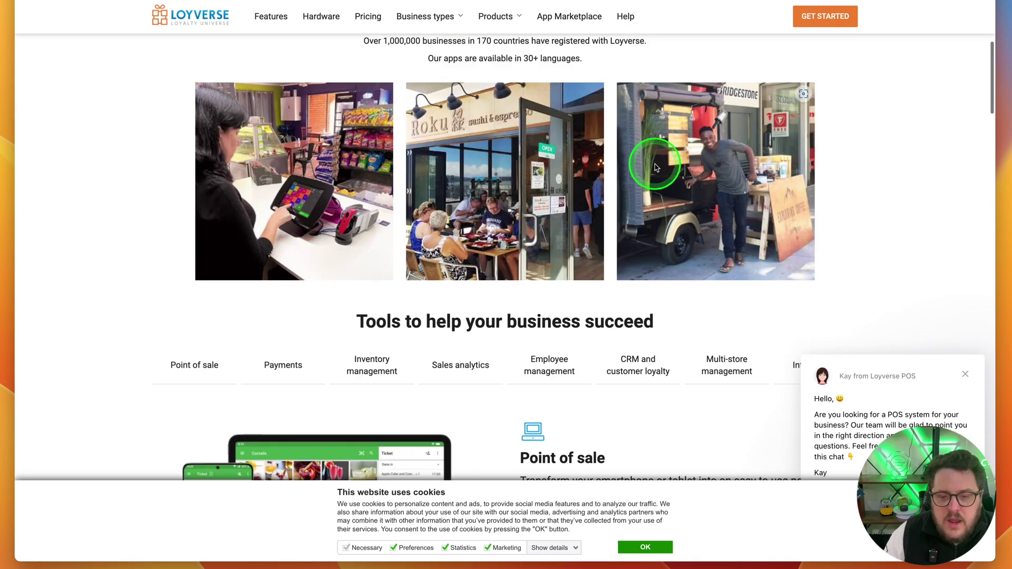
pyautogui.scroll(-5, 656, 168)
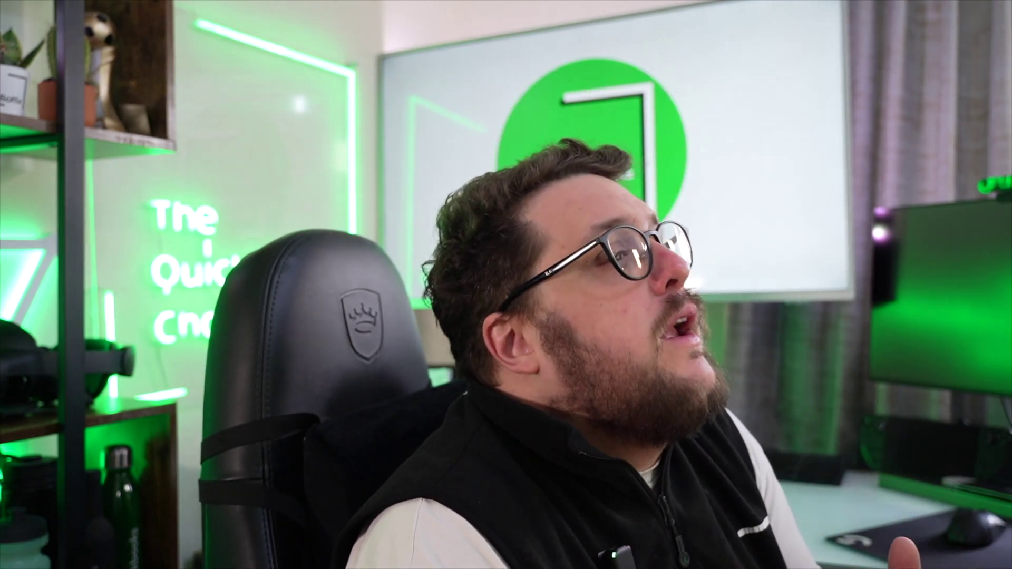
# Start the 14-day free trial of advanced inventory and dismiss the welcome message about managing inventory.
pyautogui.click(35, 132)
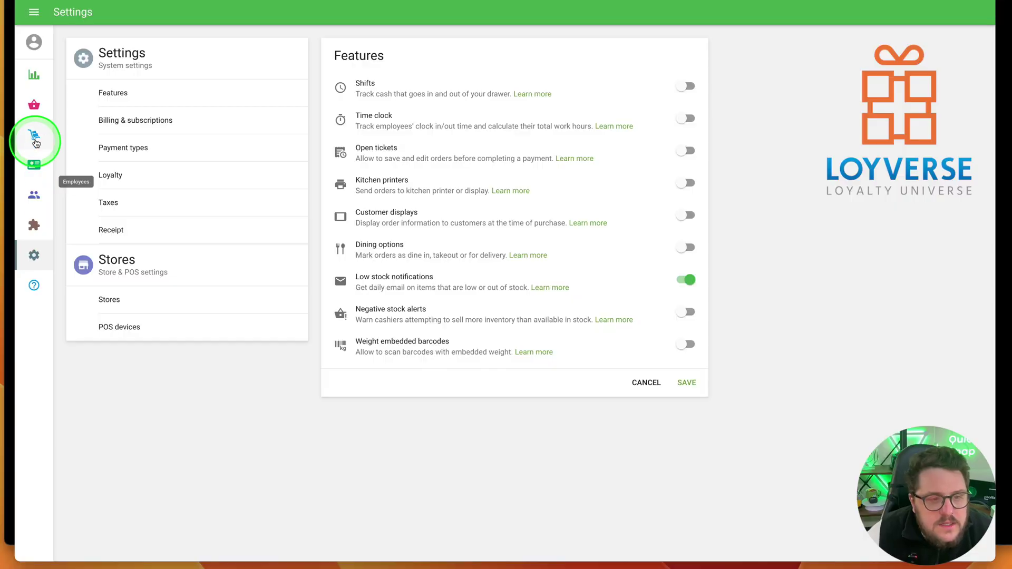
pyautogui.click(524, 188)
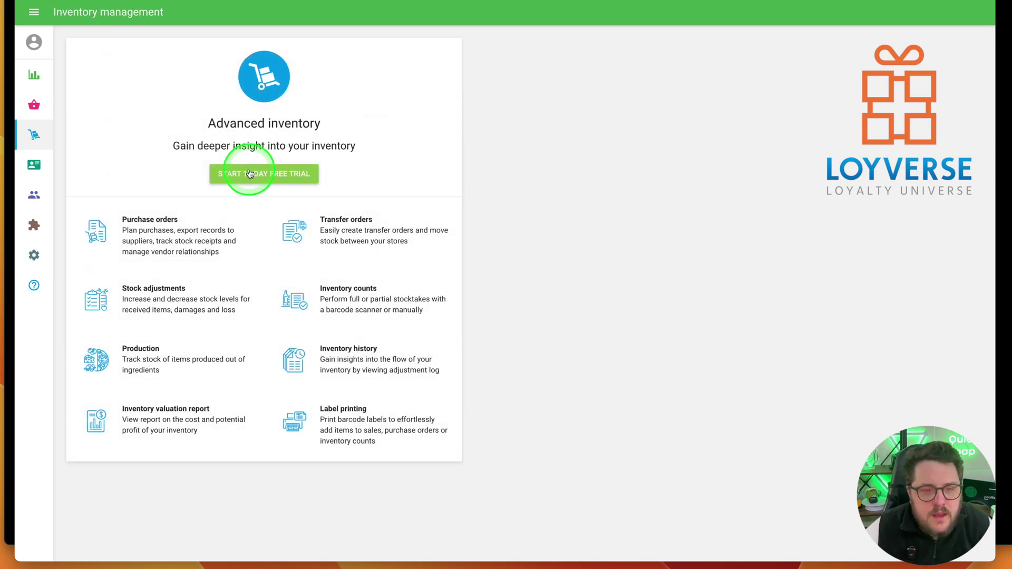
pyautogui.click(495, 198)
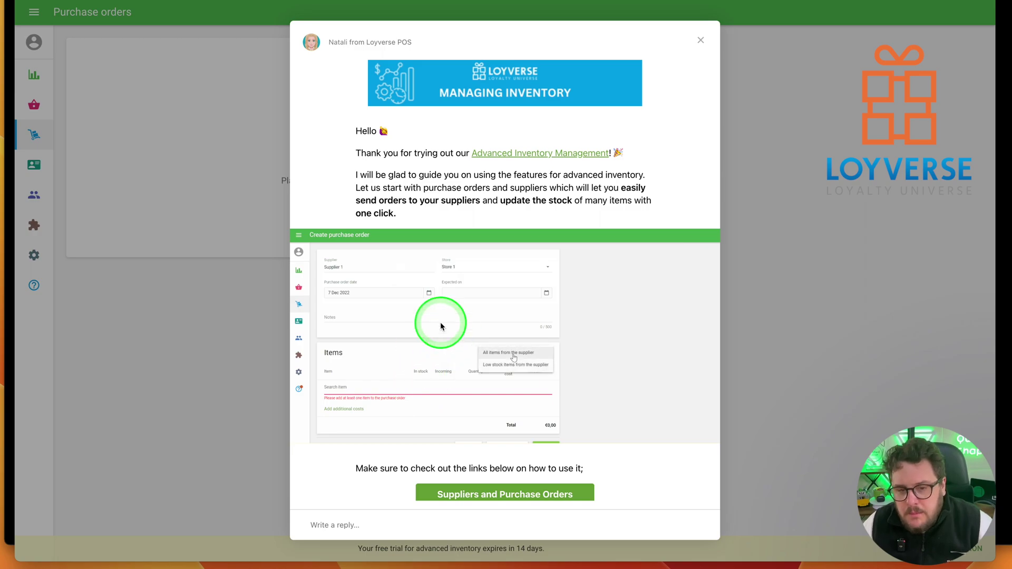
pyautogui.scroll(-4, 649, 387)
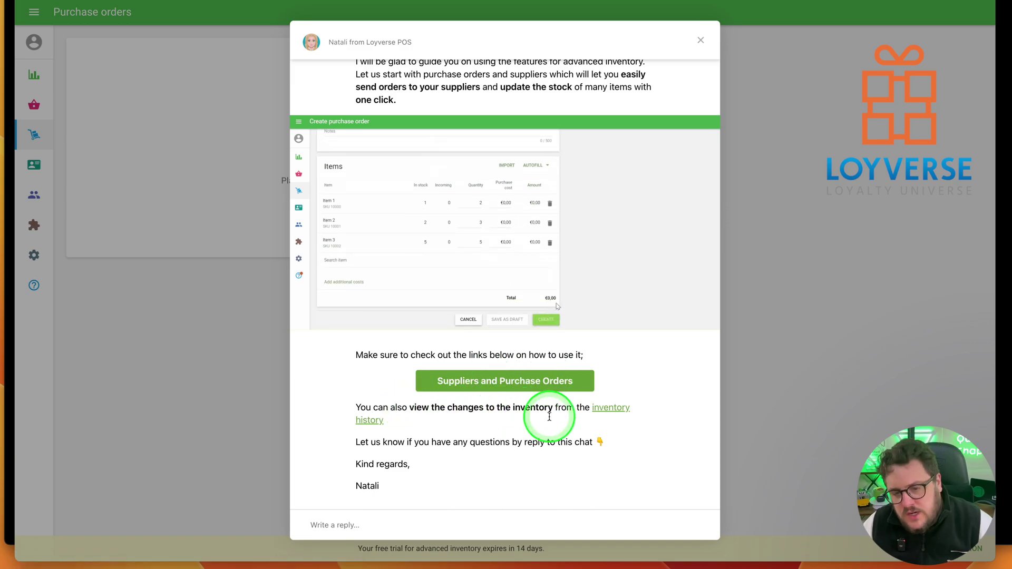
pyautogui.scroll(3, 543, 210)
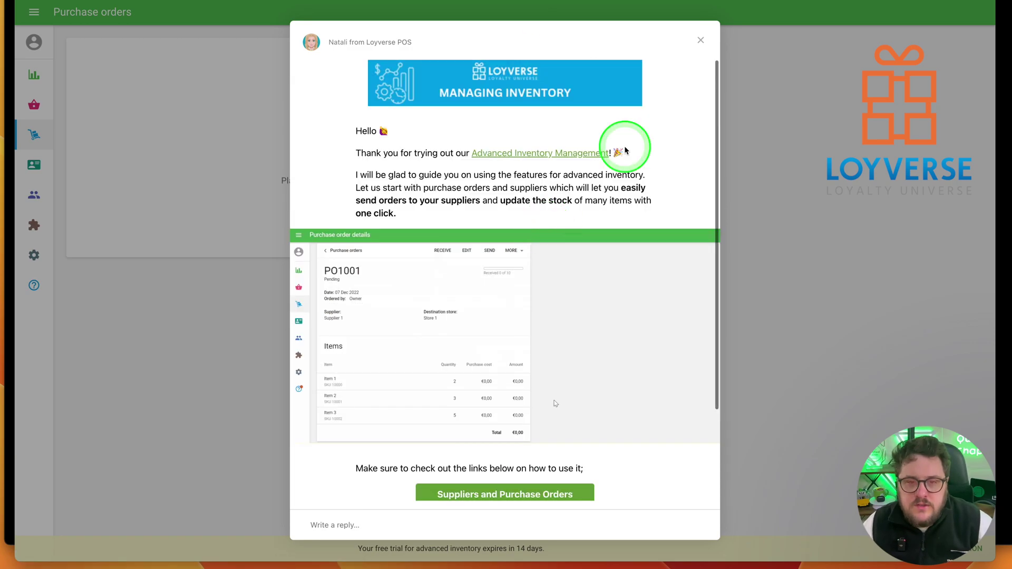
pyautogui.click(701, 42)
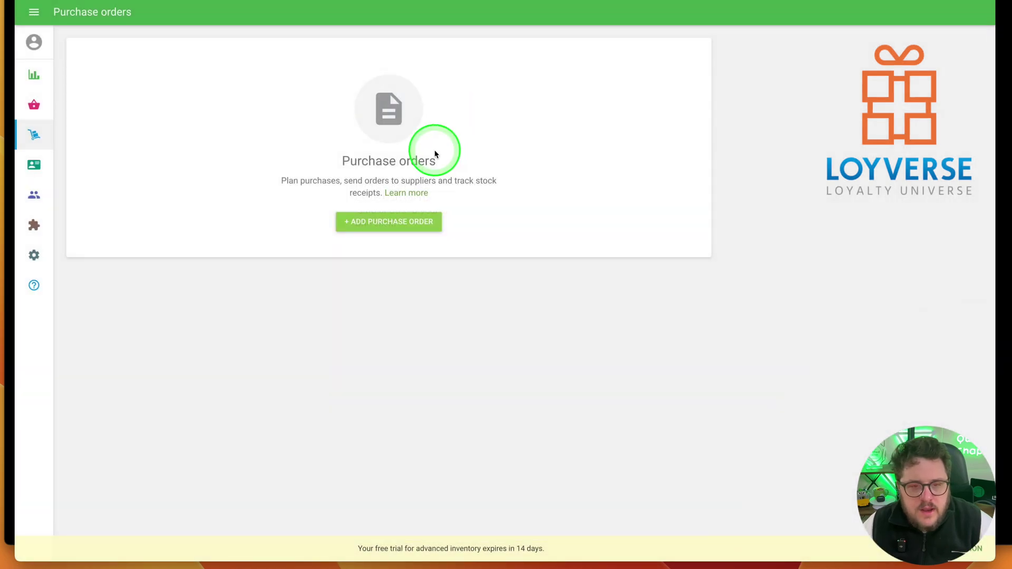
pyautogui.click(369, 221)
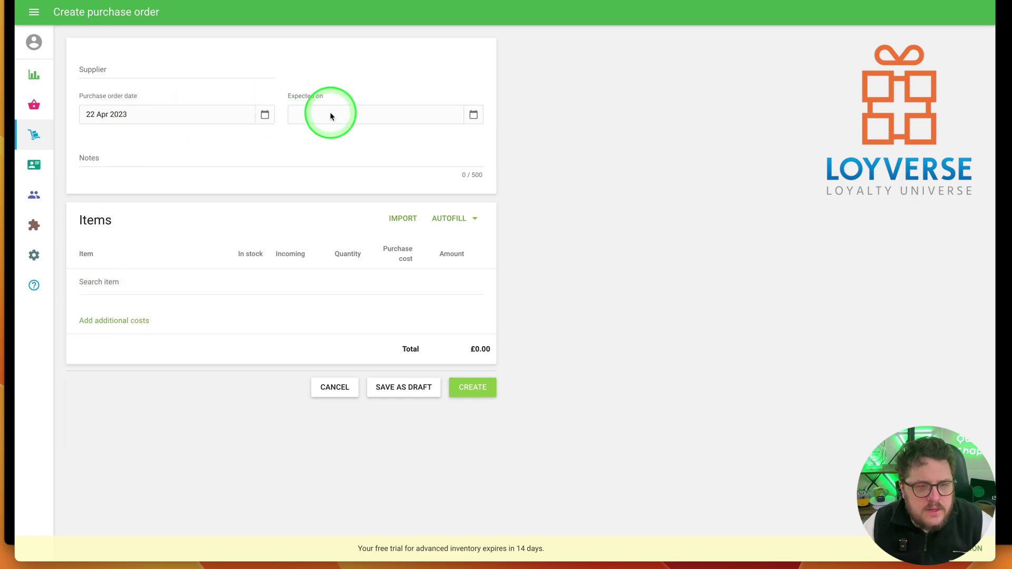
pyautogui.click(473, 115)
pyautogui.click(446, 239)
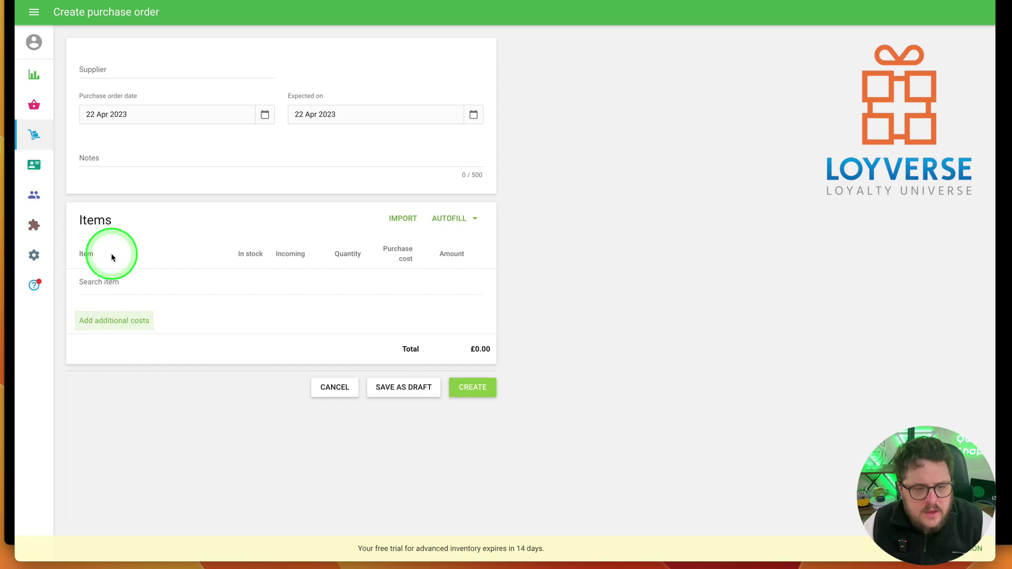
pyautogui.click(103, 283)
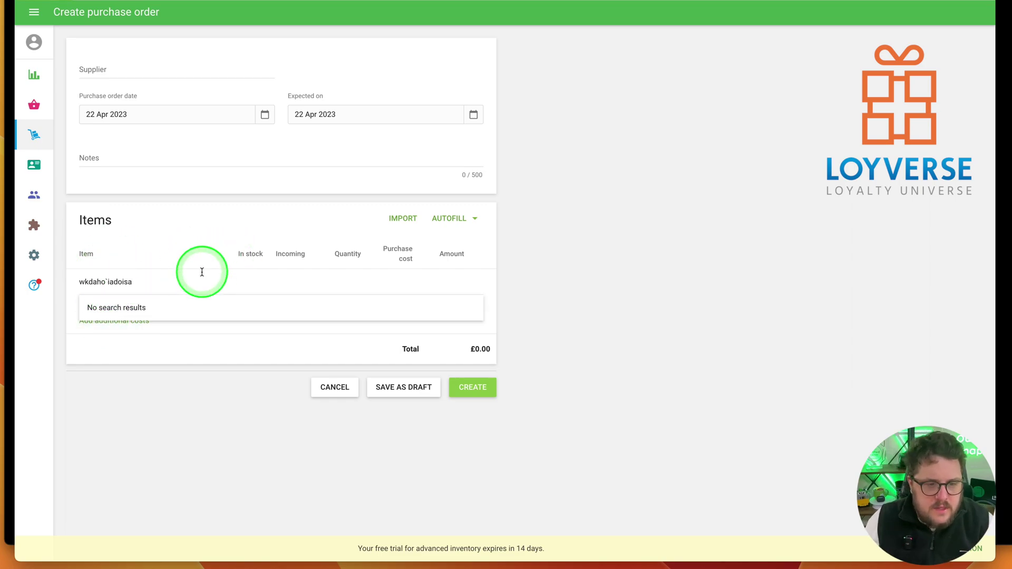
pyautogui.click(35, 110)
pyautogui.click(94, 104)
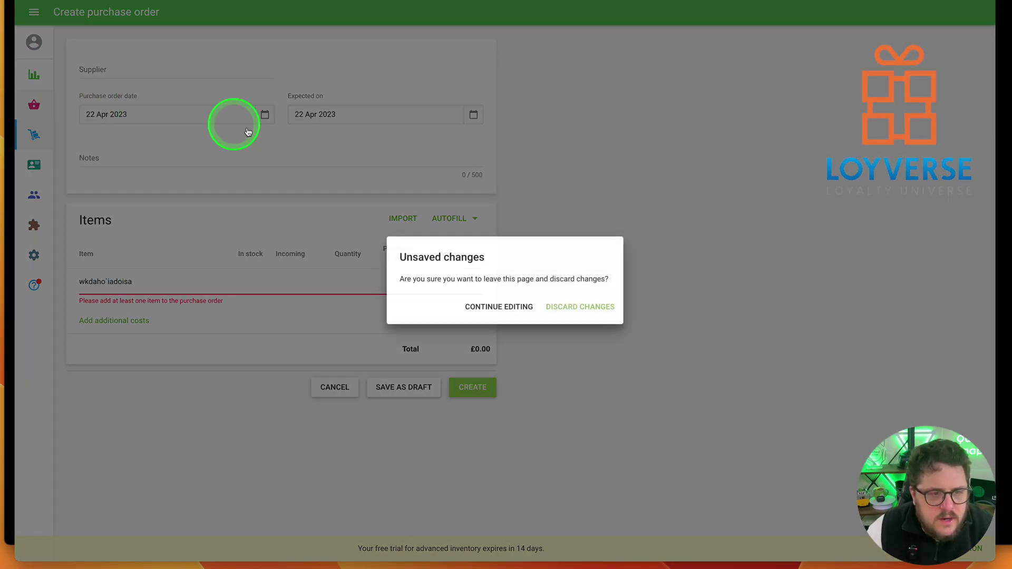
pyautogui.click(573, 305)
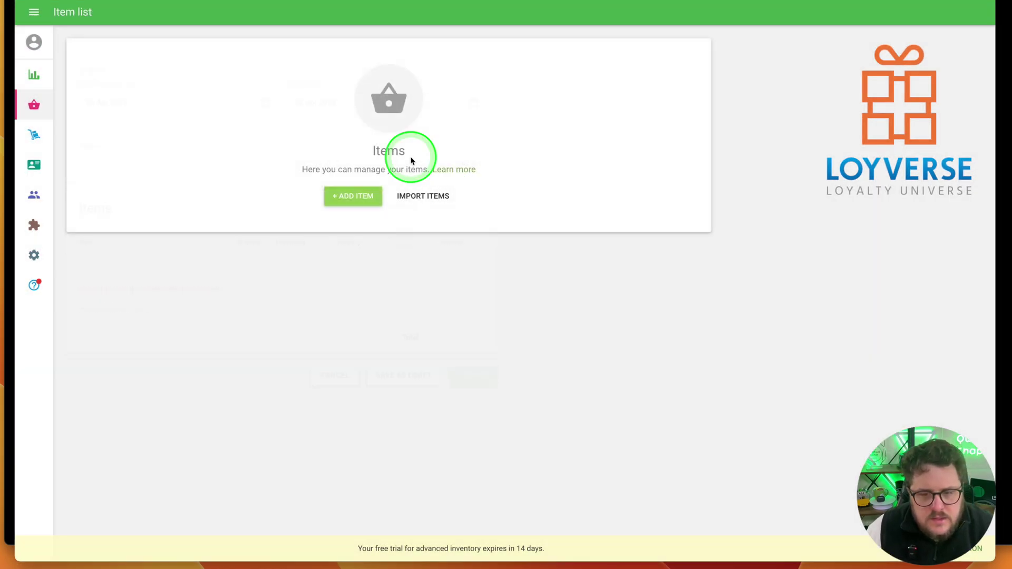
# Start a new item named Widget with a cost of £0.10 and a price of £1.00.
pyautogui.click(358, 202)
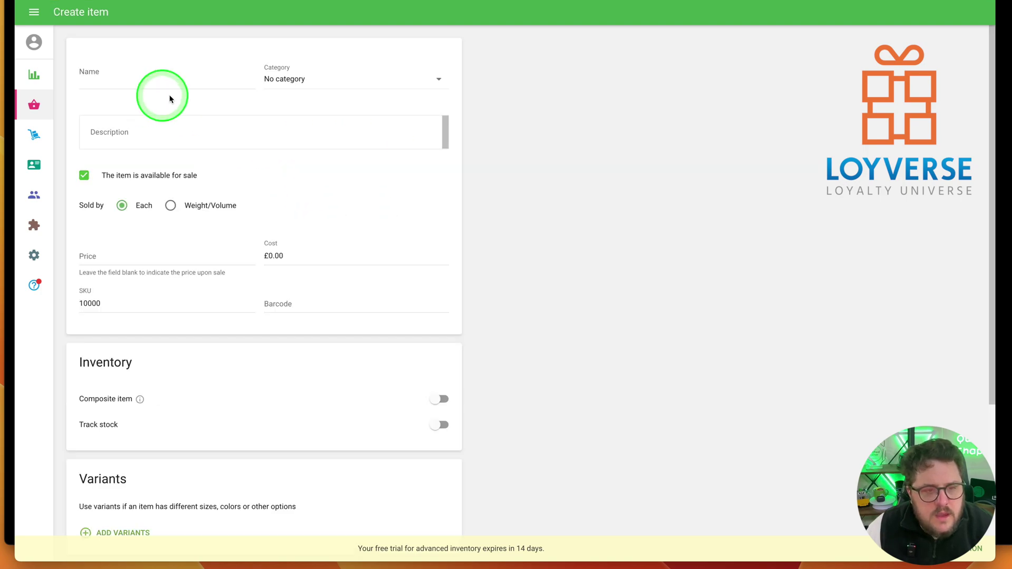
pyautogui.click(295, 74)
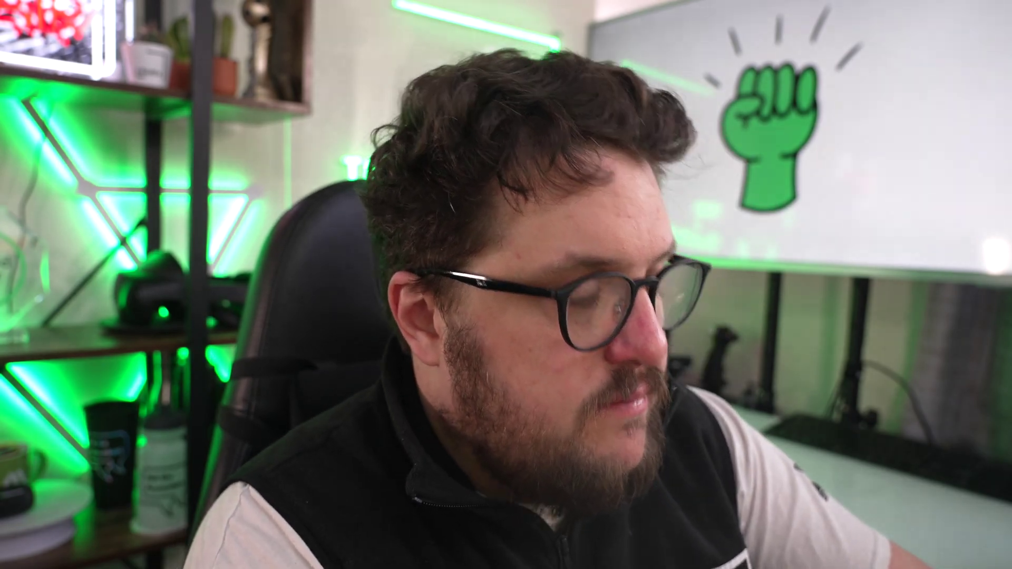
pyautogui.click(292, 258)
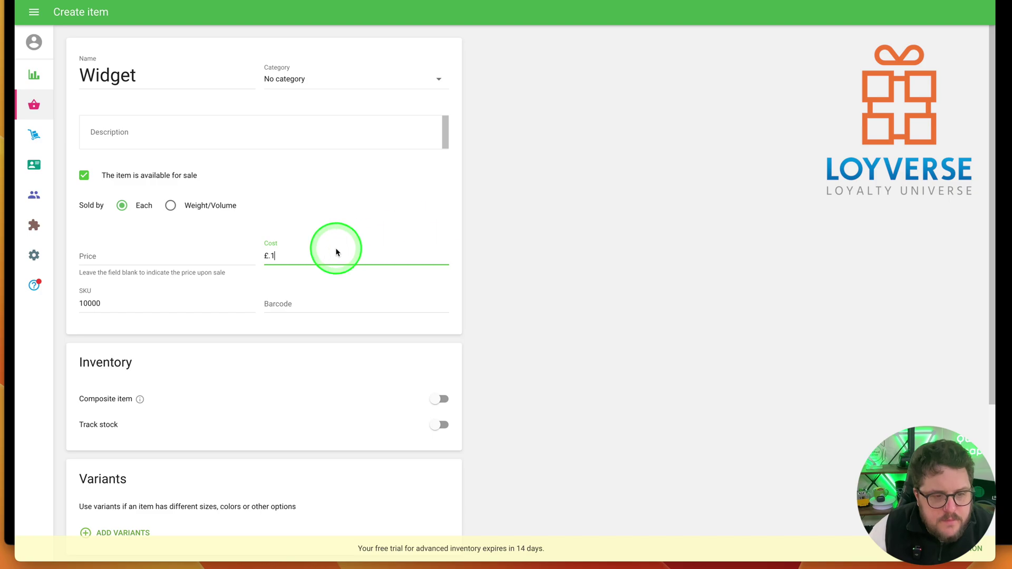
pyautogui.click(127, 256)
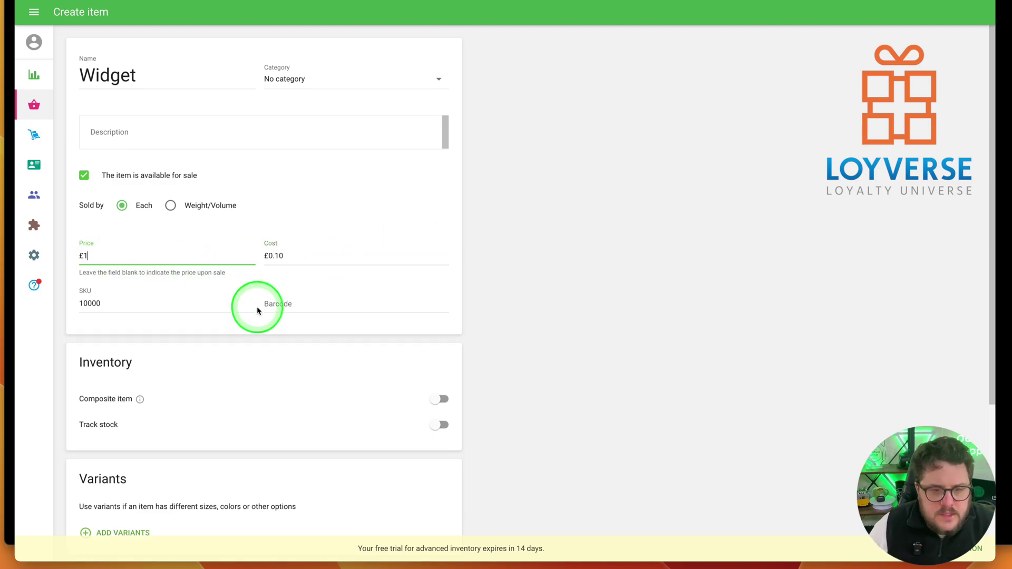
# Enable stock tracking for the Widget with 10 in stock, an optimal stock of 100 and a low stock level of 150.
pyautogui.scroll(-3, 257, 311)
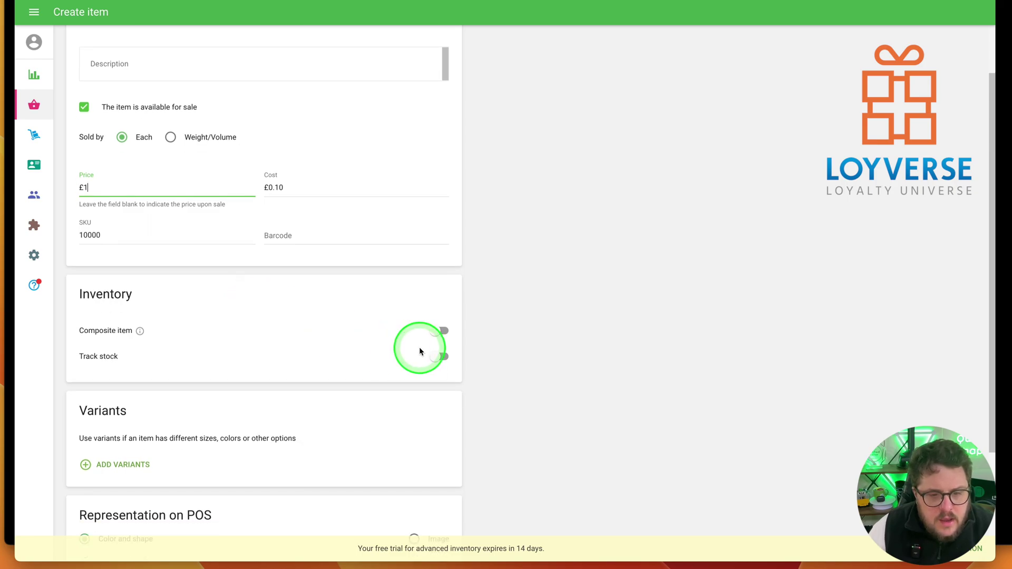
pyautogui.click(439, 357)
pyautogui.moveTo(156, 388); pyautogui.dragTo(115, 399)
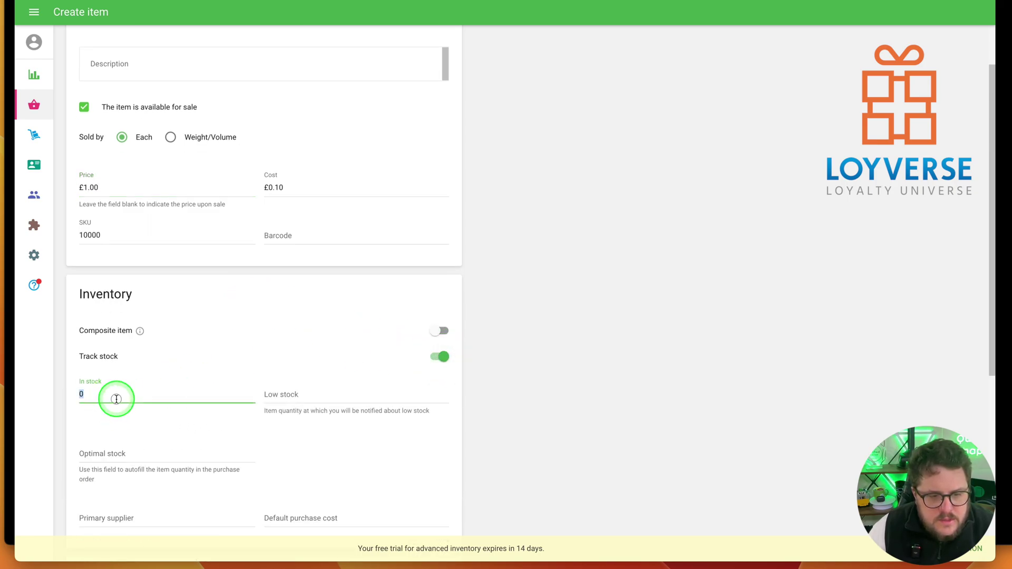
pyautogui.write('10')
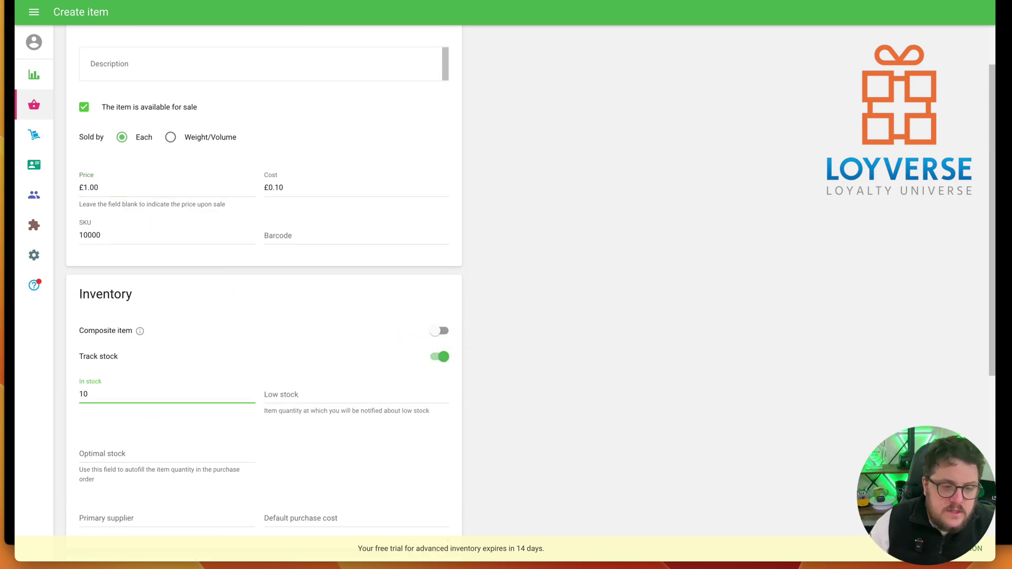
pyautogui.scroll(-3, 338, 426)
pyautogui.click(109, 370)
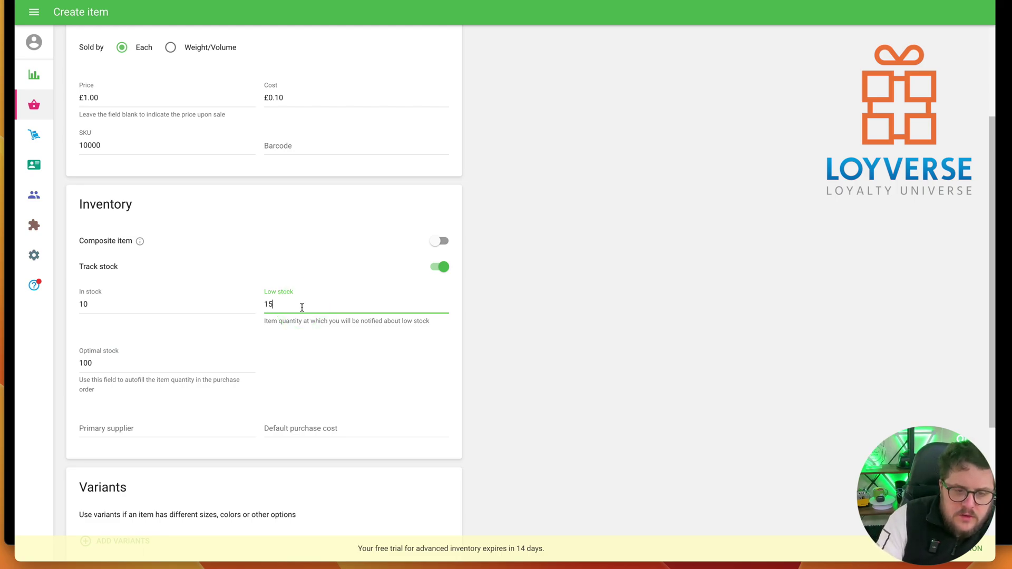
# Set the Widget's default purchase cost to £0.1 and save the item.
pyautogui.click(127, 429)
pyautogui.click(296, 426)
pyautogui.scroll(-2, 330, 428)
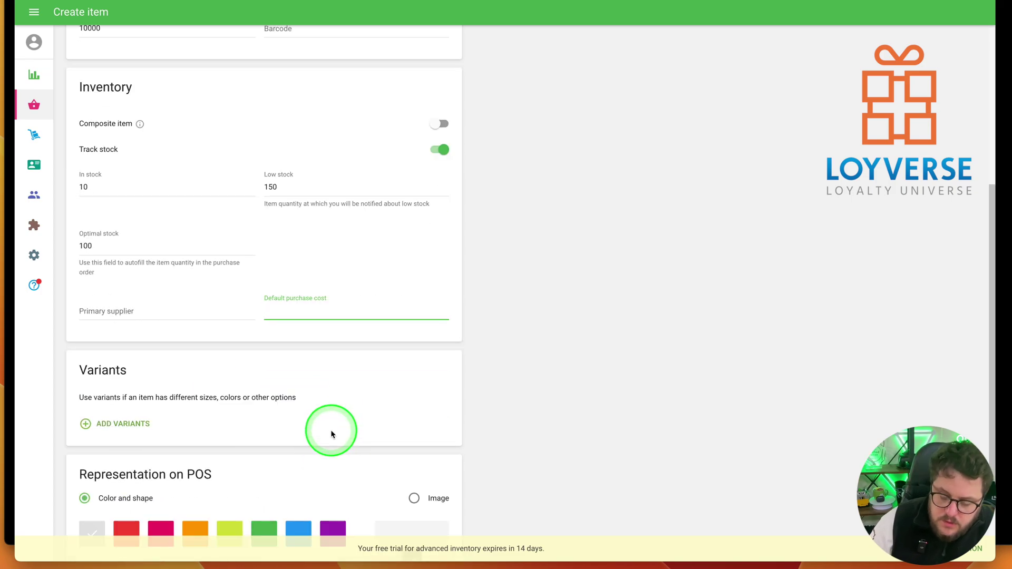
pyautogui.write('0.1')
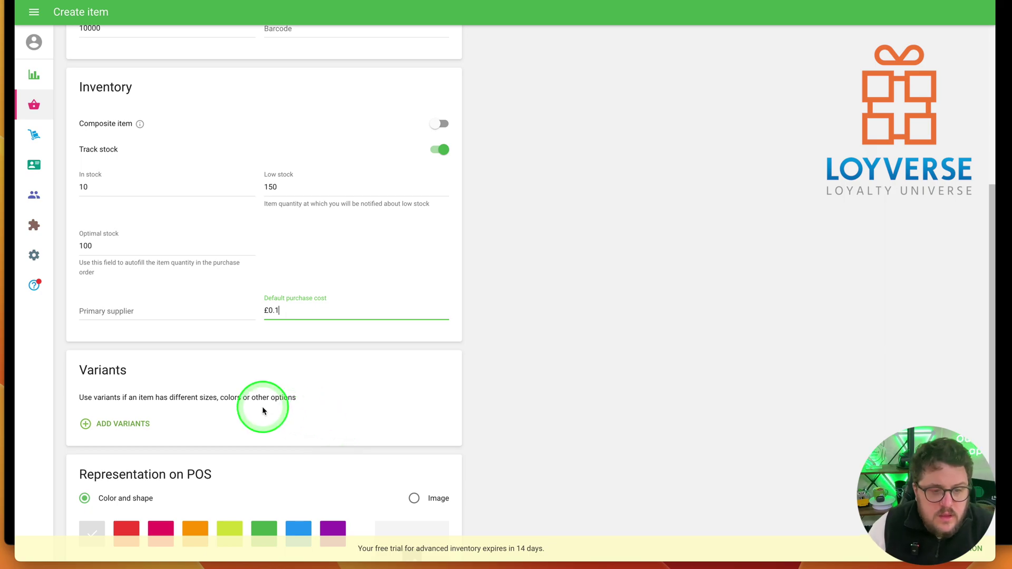
pyautogui.scroll(-2, 263, 411)
pyautogui.scroll(-1, 262, 393)
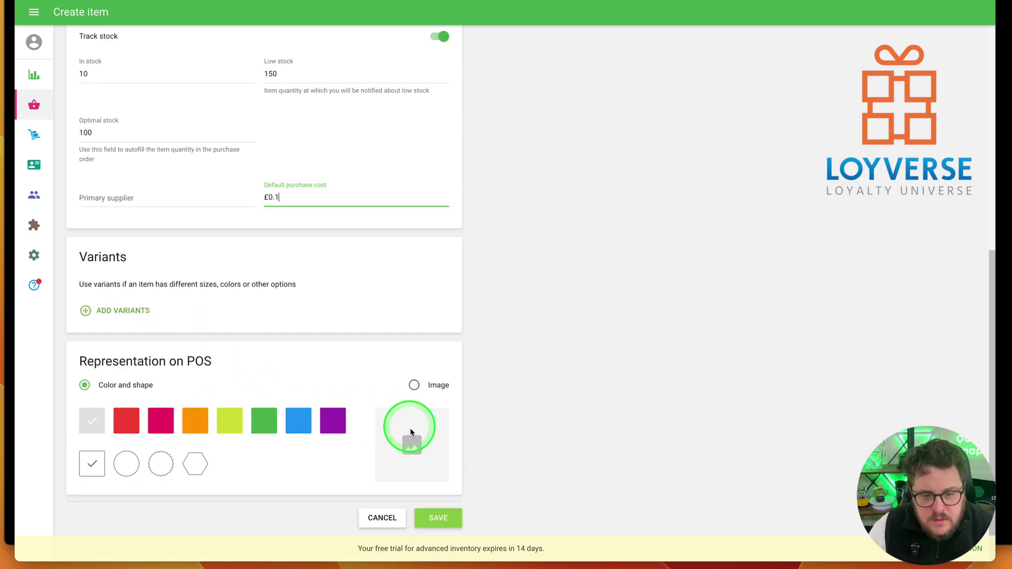
pyautogui.click(436, 518)
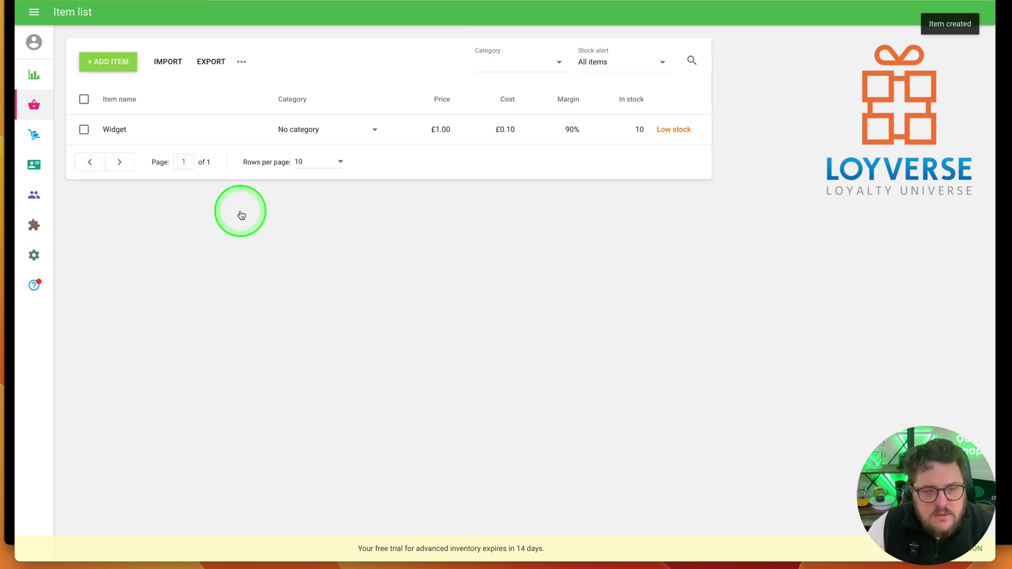
# Start a second item named Item with a price of £100.00 and the description "10 Widgets".
pyautogui.click(100, 61)
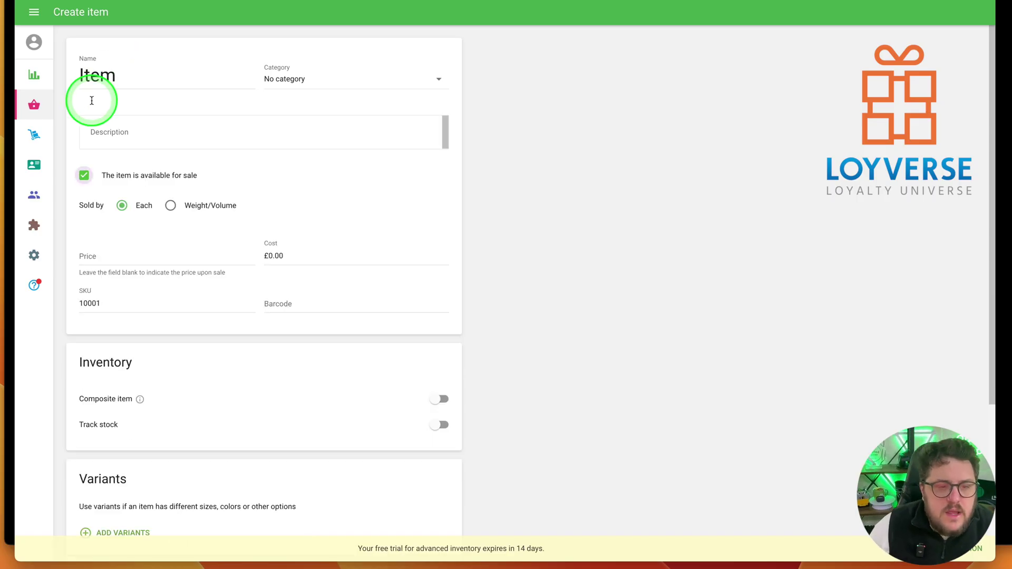
pyautogui.click(120, 257)
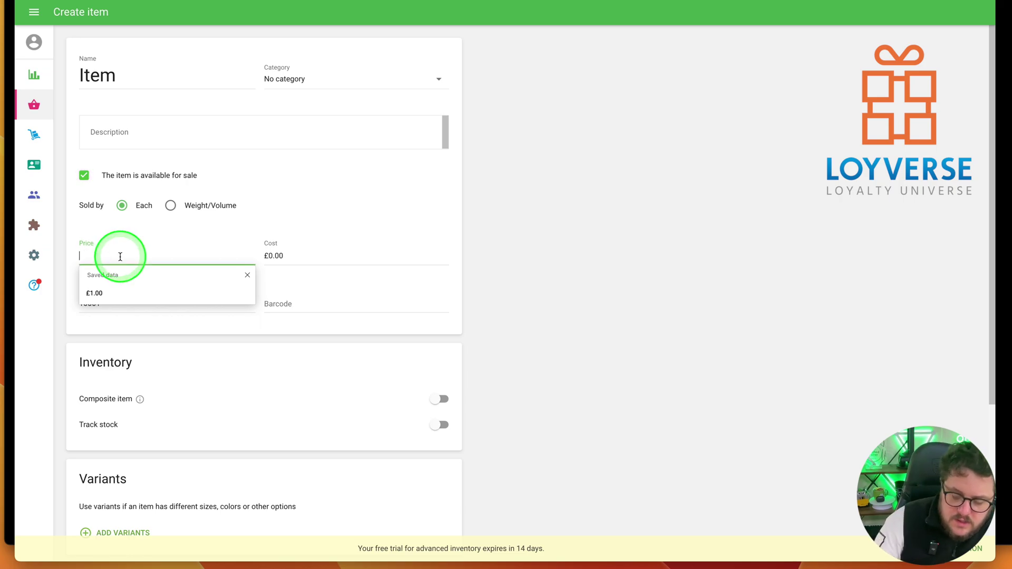
pyautogui.write('100')
pyautogui.click(275, 257)
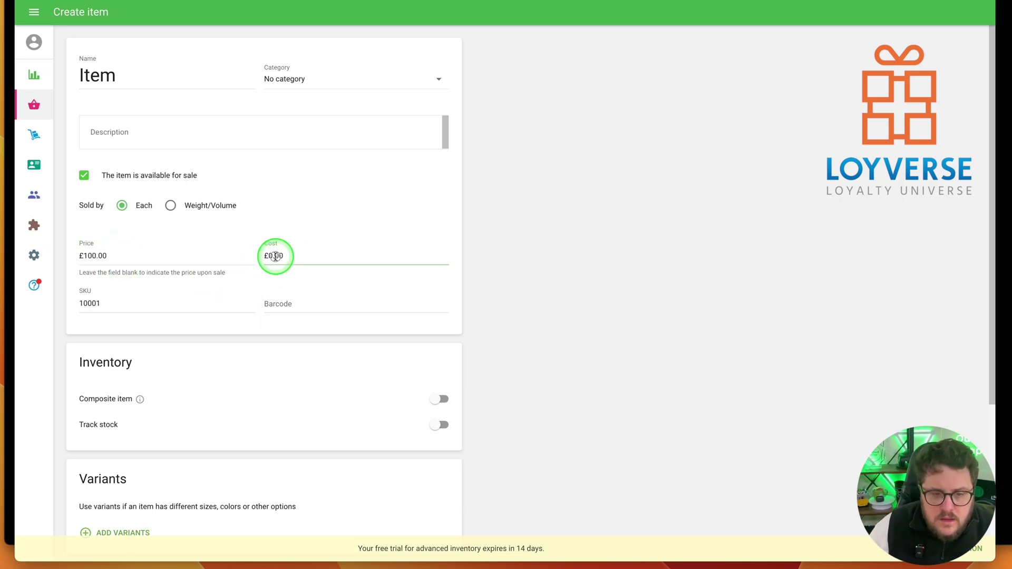
pyautogui.click(131, 132)
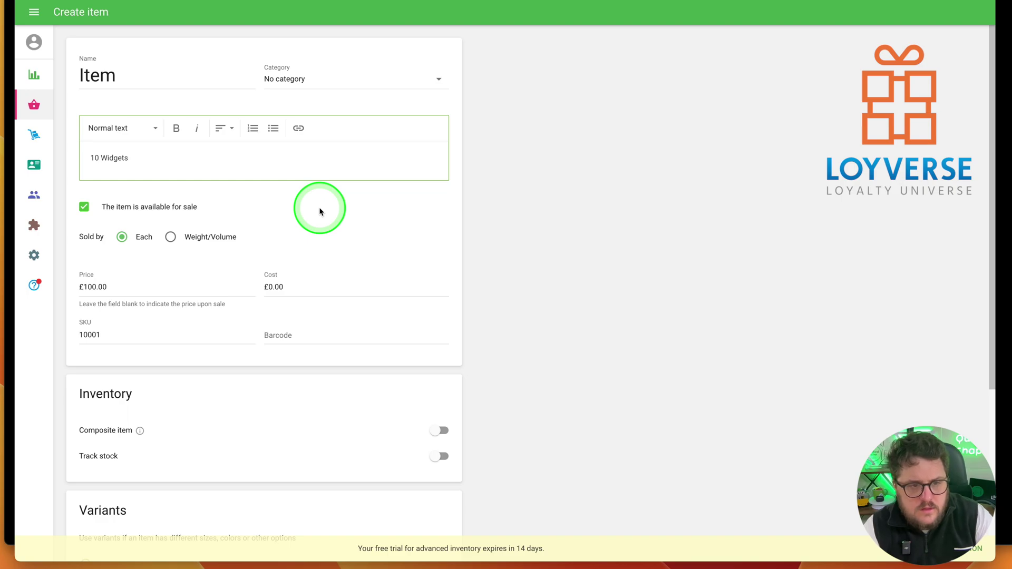
# Enable stock tracking for the second item, and make it a composite item that uses production.
pyautogui.scroll(-5, 270, 287)
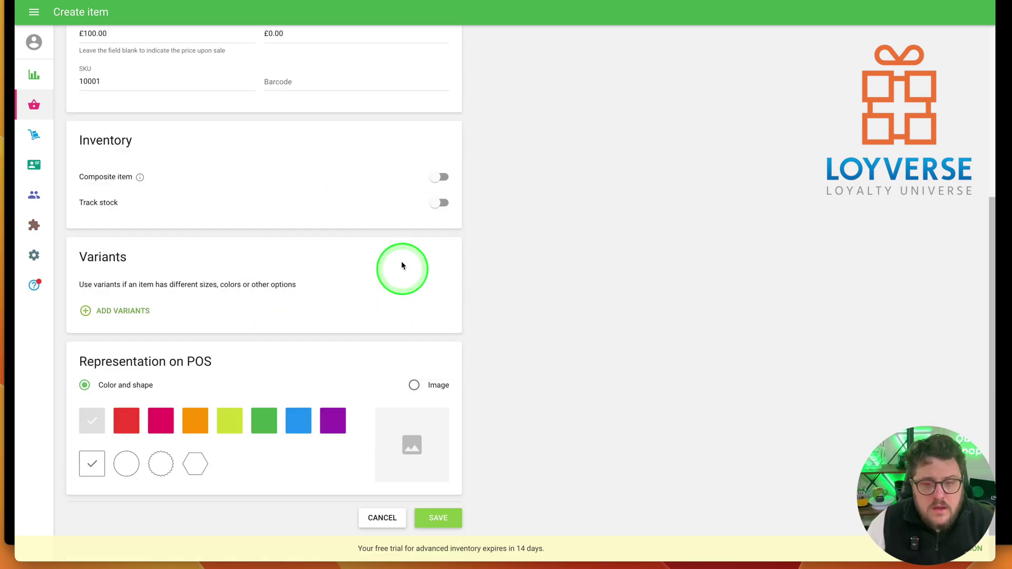
pyautogui.click(437, 204)
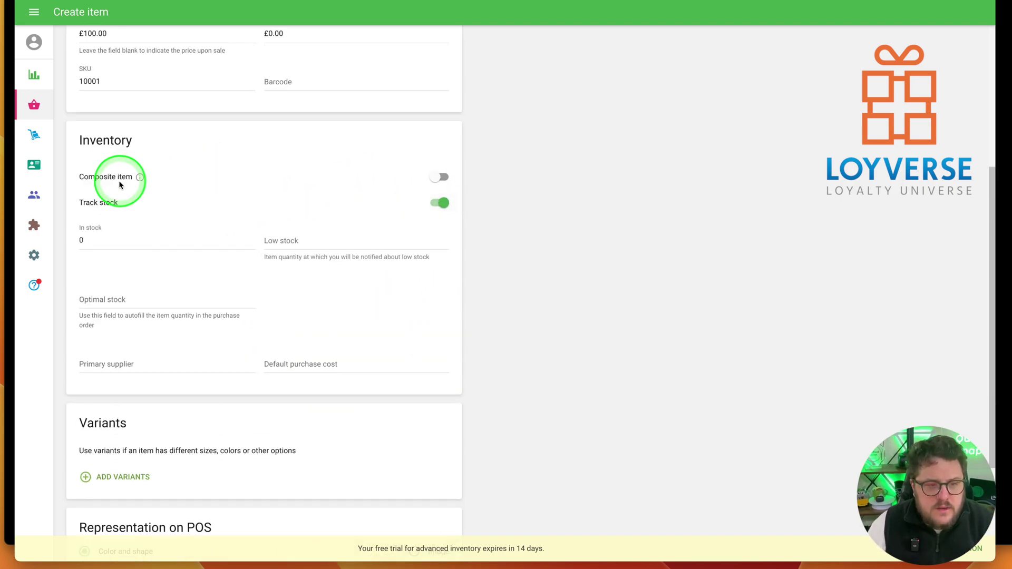
pyautogui.moveTo(142, 181)
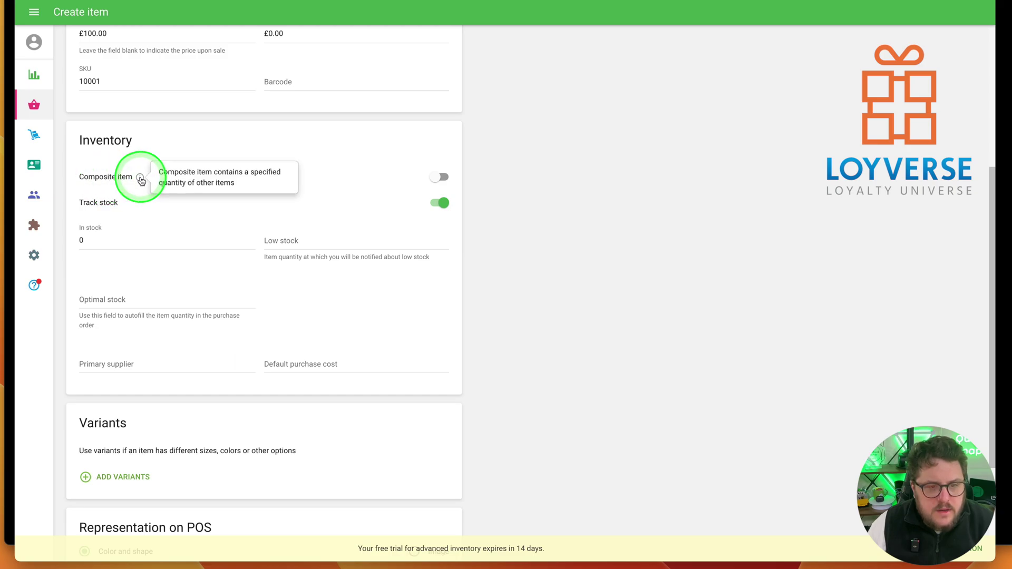
pyautogui.click(441, 177)
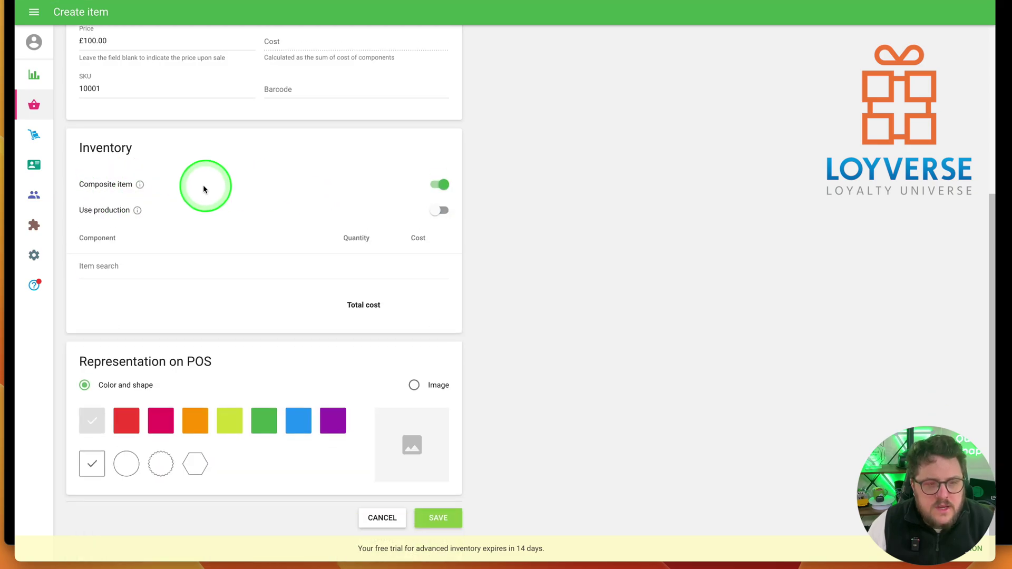
pyautogui.click(441, 213)
pyautogui.moveTo(135, 222)
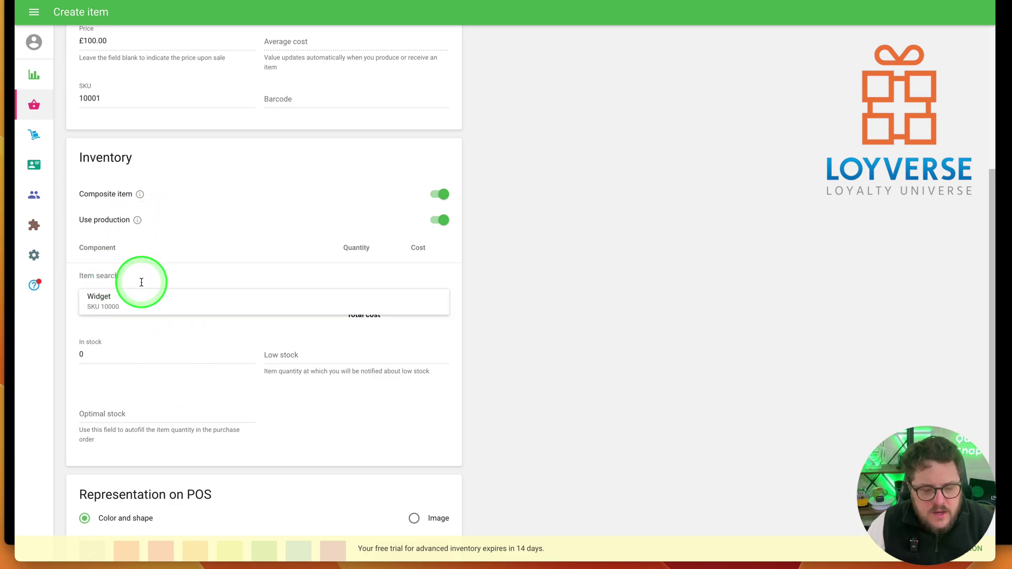
# Add Widget as the component of the composite item with a quantity of 10.
pyautogui.click(122, 299)
pyautogui.click(357, 279)
pyautogui.doubleClick(347, 275)
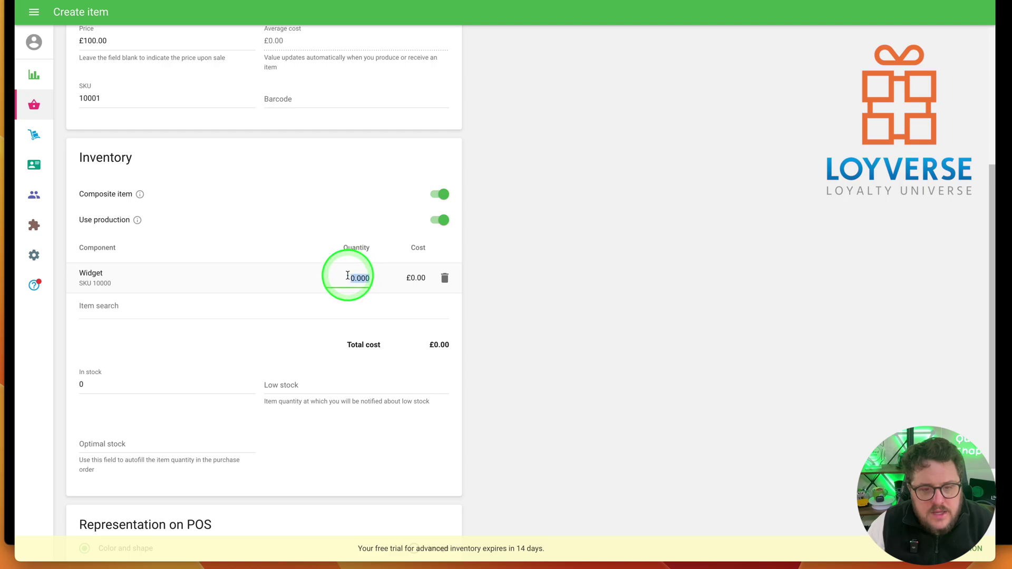
pyautogui.write('10')
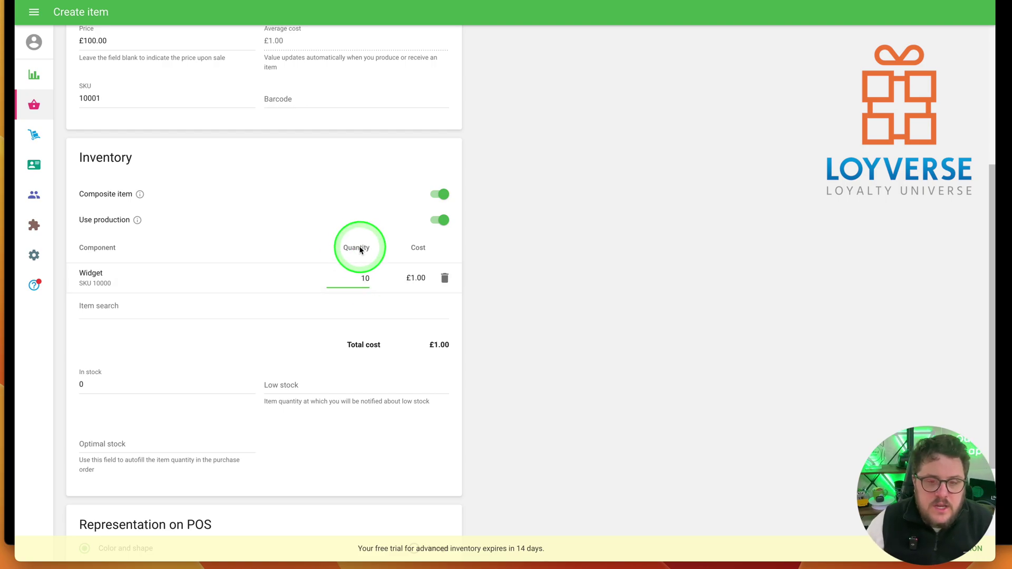
pyautogui.click(354, 199)
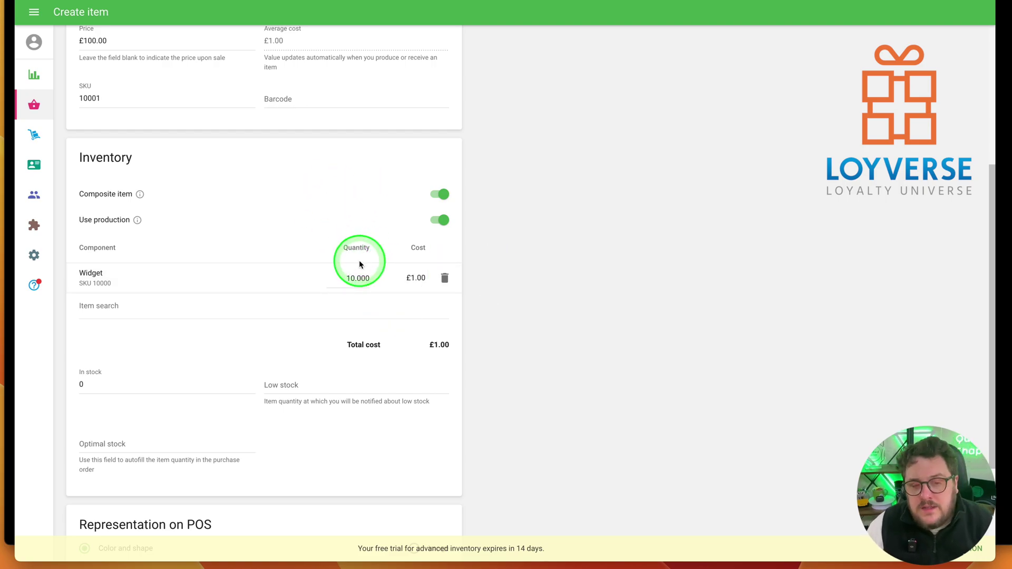
pyautogui.click(305, 362)
# Save the composite item and dismiss the setup guide's task list.
pyautogui.scroll(-2, 305, 363)
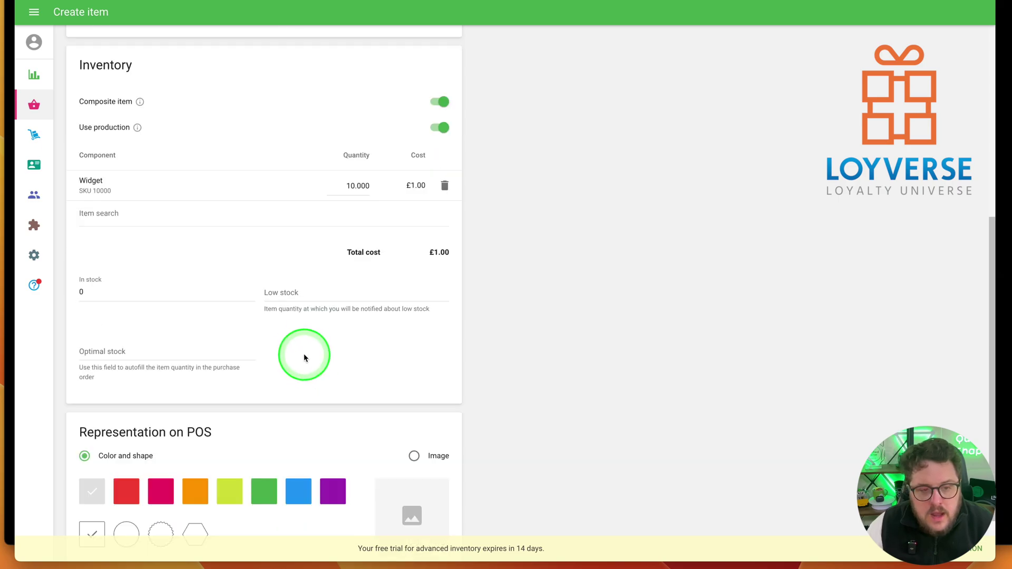
pyautogui.scroll(-2, 312, 296)
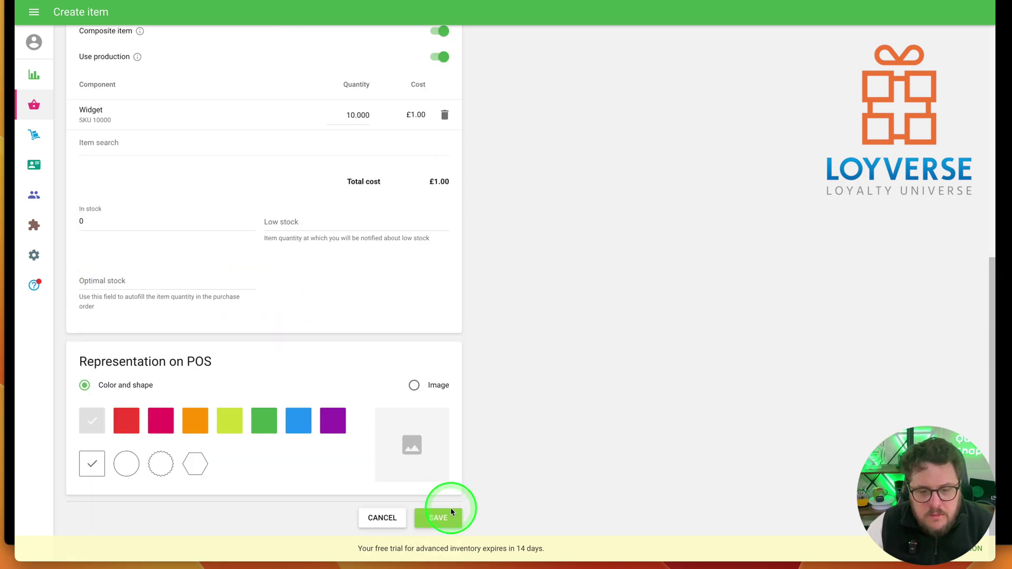
pyautogui.click(438, 519)
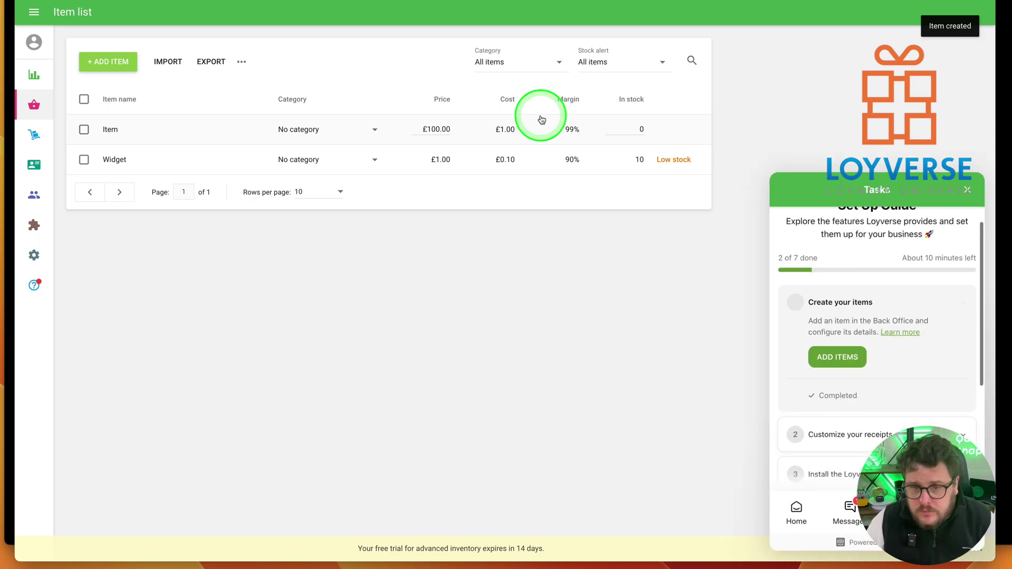
pyautogui.click(967, 190)
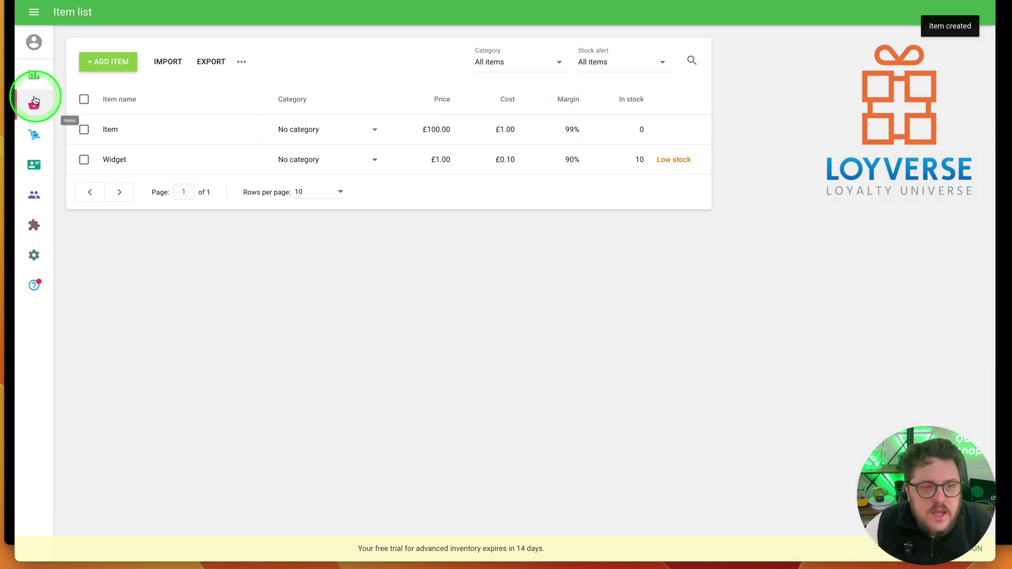
# Start a new purchase order with 22 Apr 2023 as the expected date.
pyautogui.moveTo(34, 136)
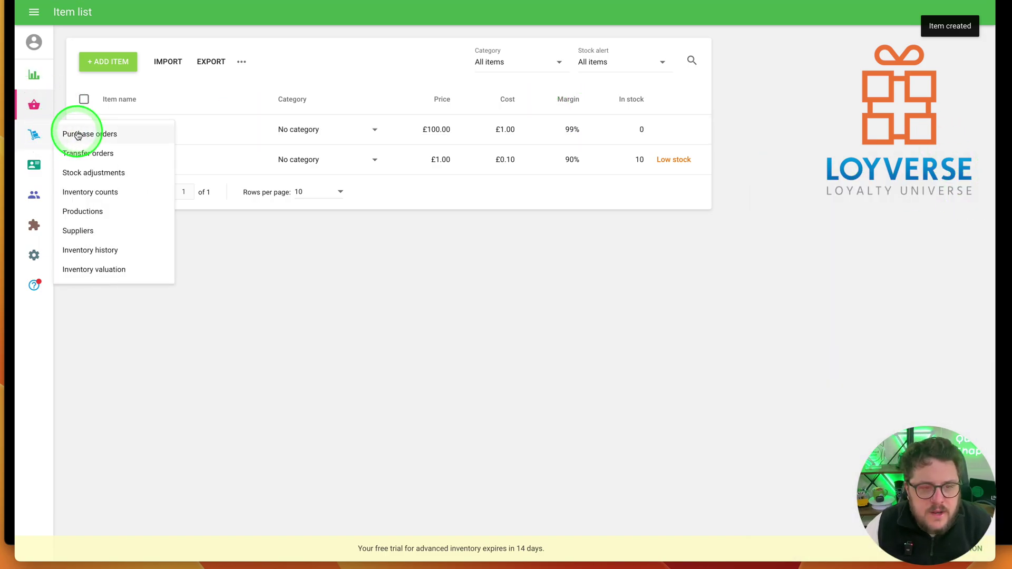
pyautogui.click(74, 134)
pyautogui.click(395, 222)
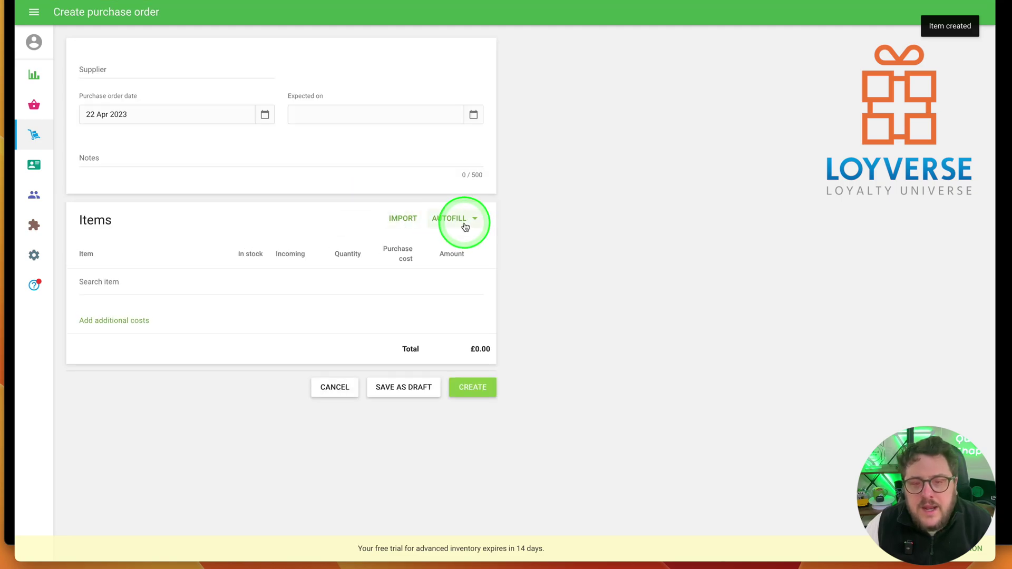
pyautogui.click(370, 122)
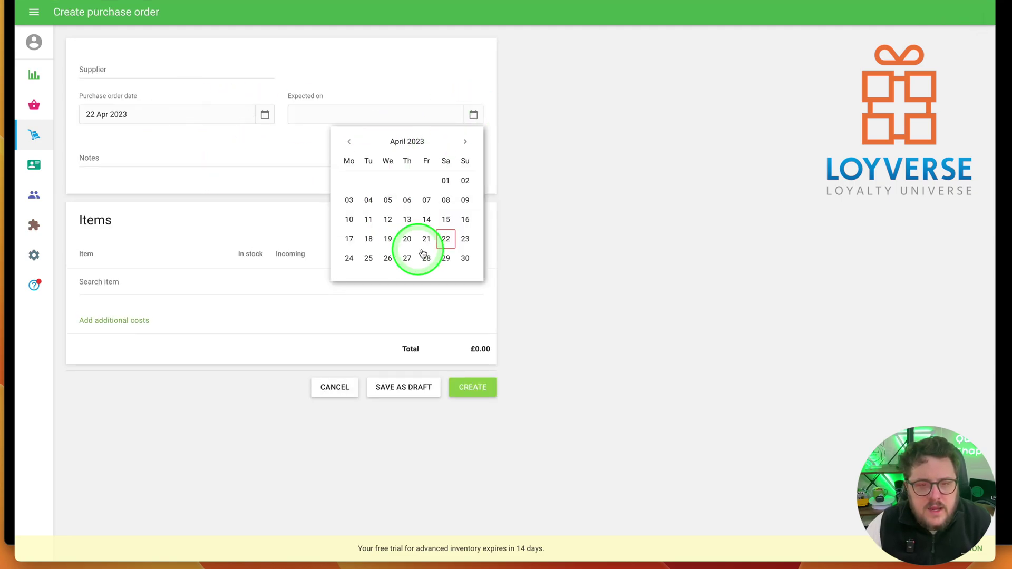
pyautogui.click(445, 236)
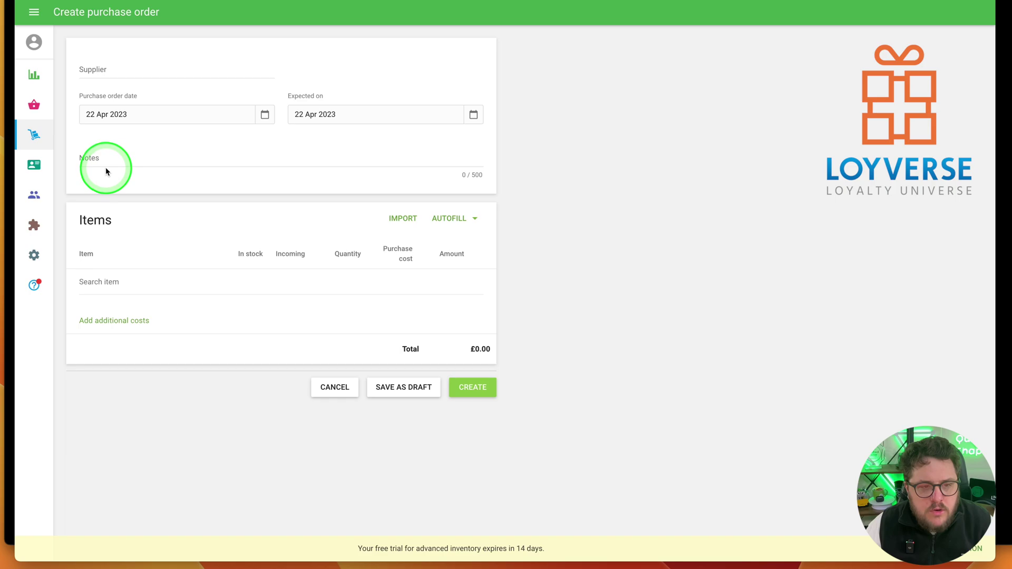
# Order 200 Widgets from the supplier Widget Supplier and create the purchase order.
pyautogui.click(106, 282)
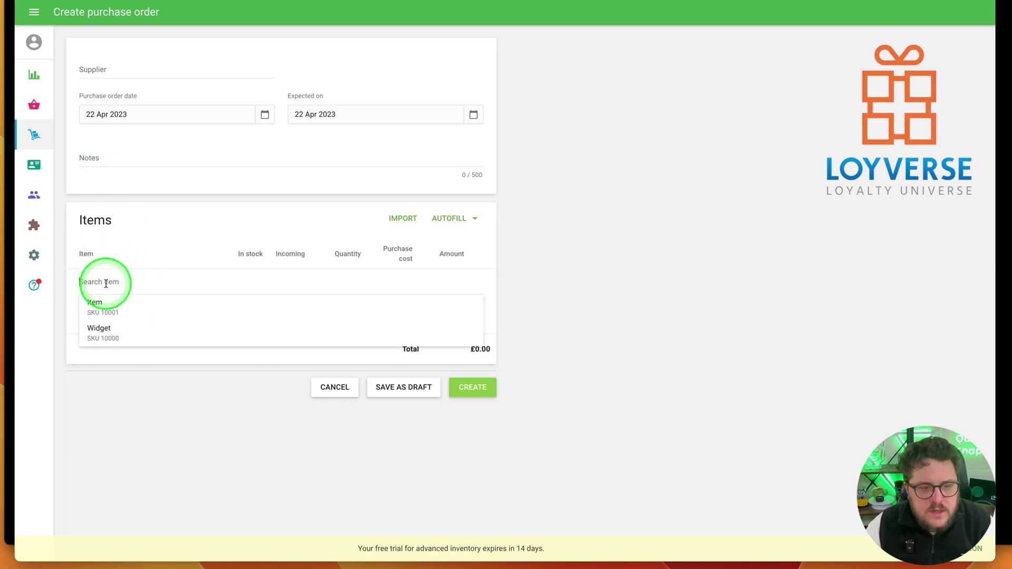
pyautogui.click(108, 331)
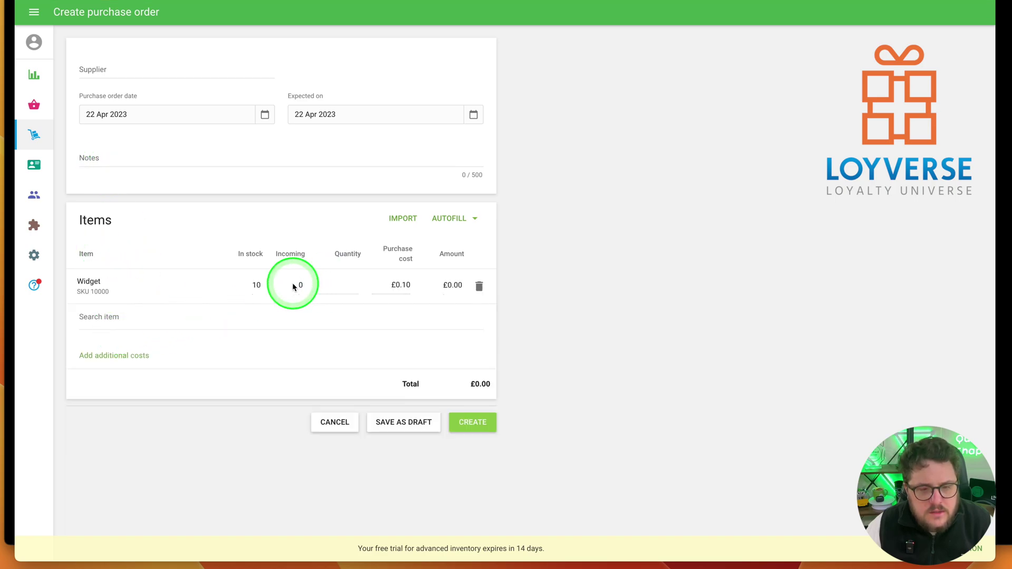
pyautogui.click(342, 285)
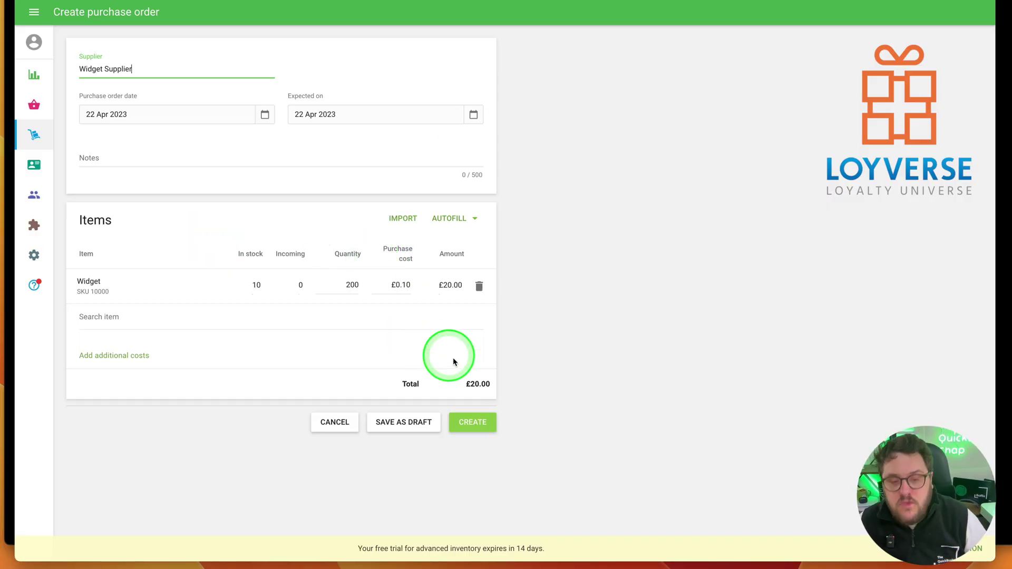
pyautogui.click(473, 422)
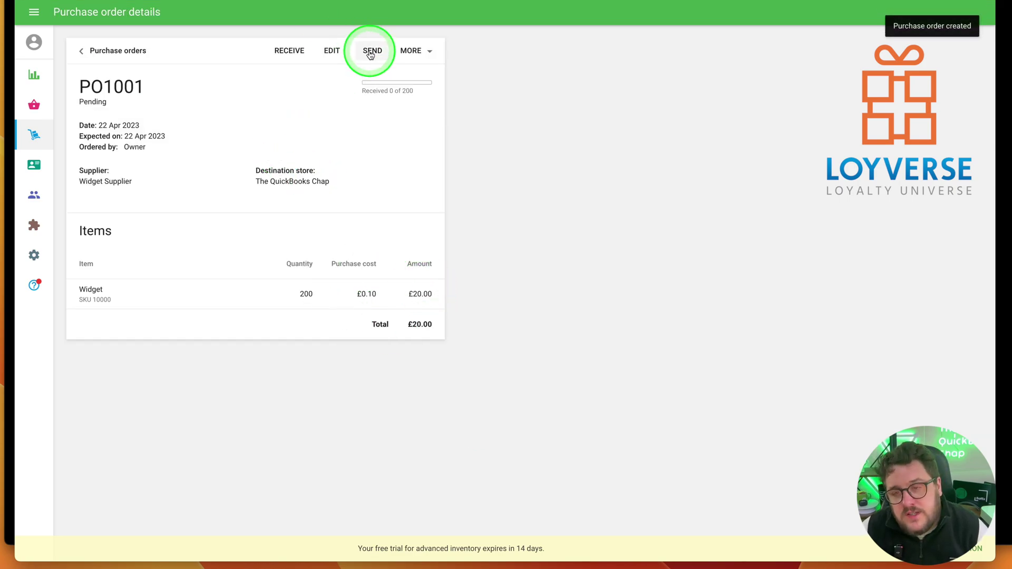
# Receive all 200 Widgets on the purchase order, and check the stock levels in the item list.
pyautogui.click(290, 50)
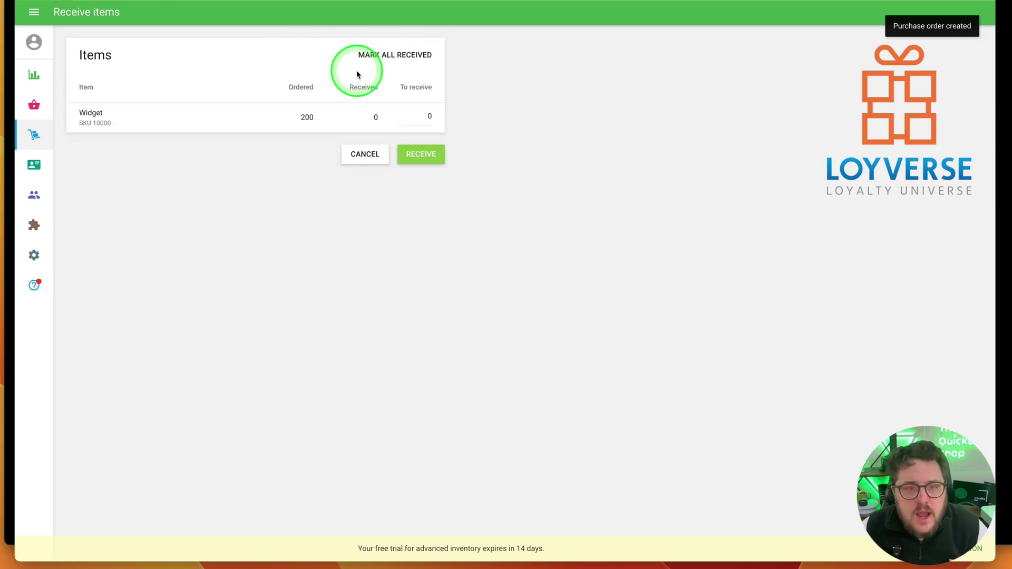
pyautogui.click(417, 154)
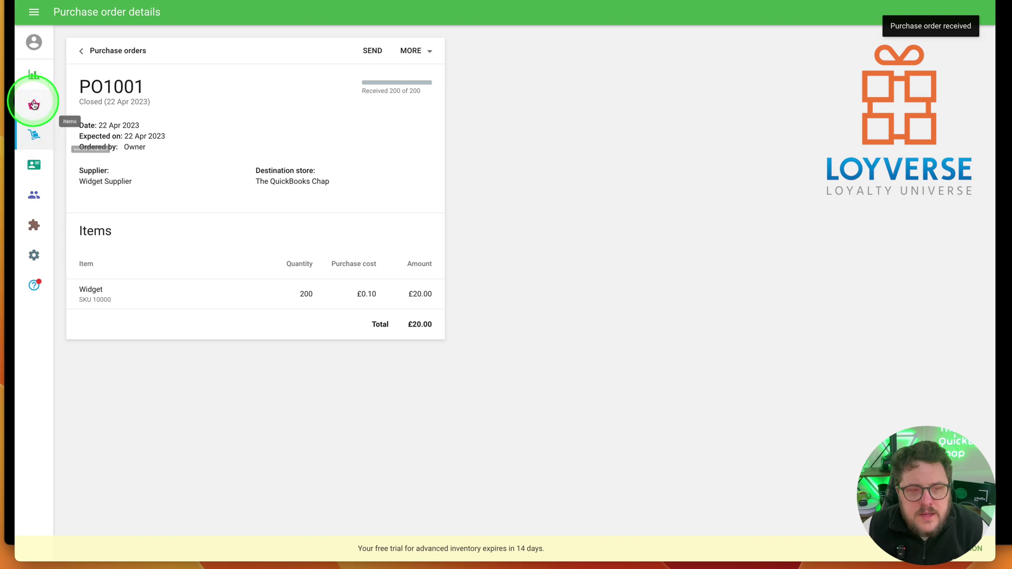
pyautogui.click(34, 108)
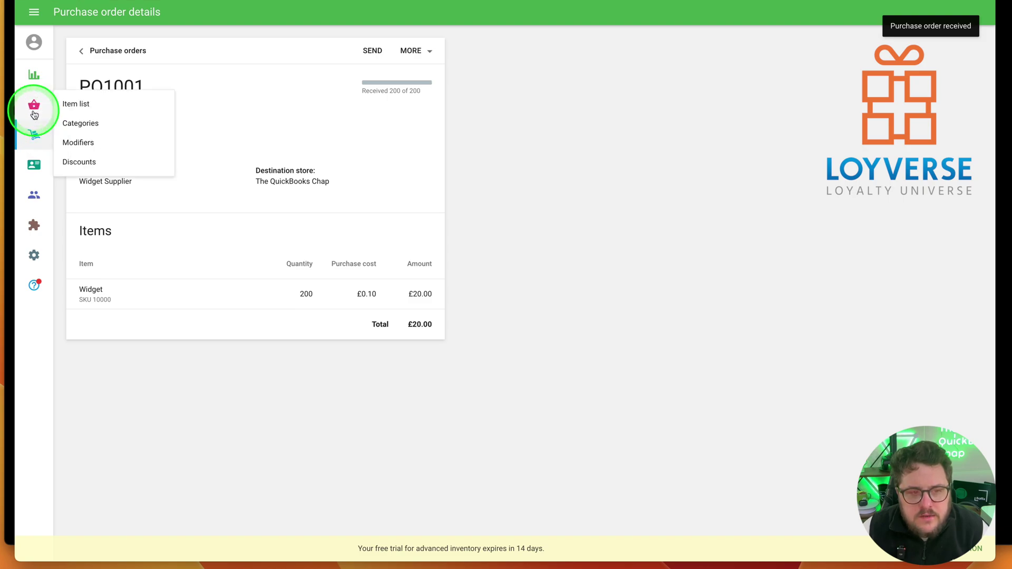
pyautogui.click(70, 107)
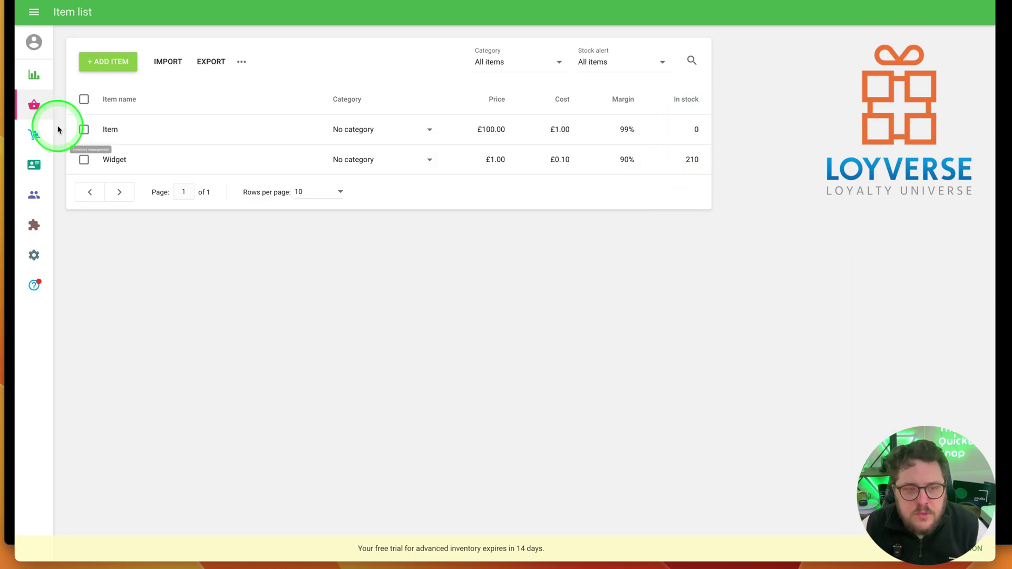
# Create a production of 10 units of the composite item Item and save it.
pyautogui.click(34, 137)
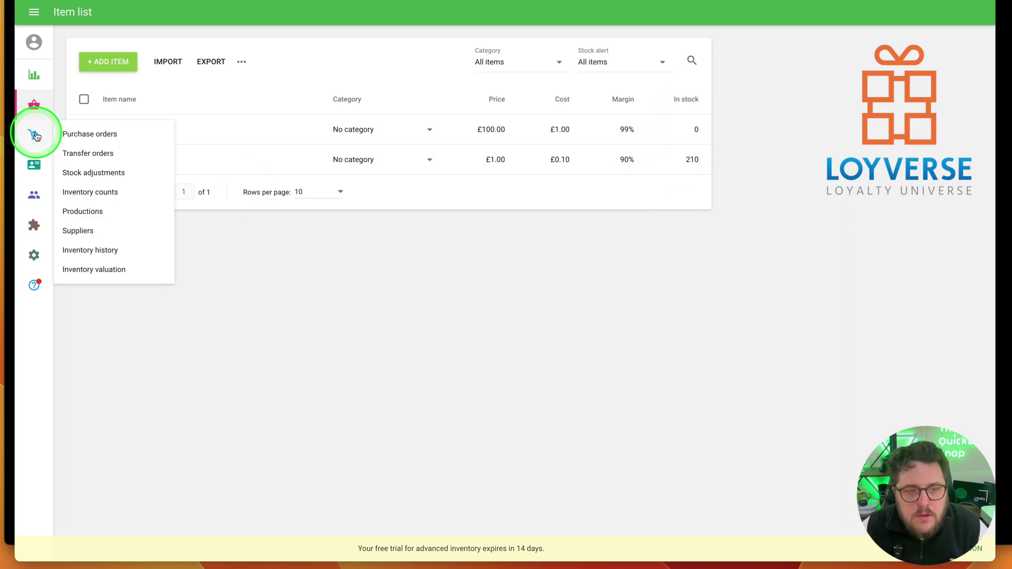
pyautogui.click(90, 212)
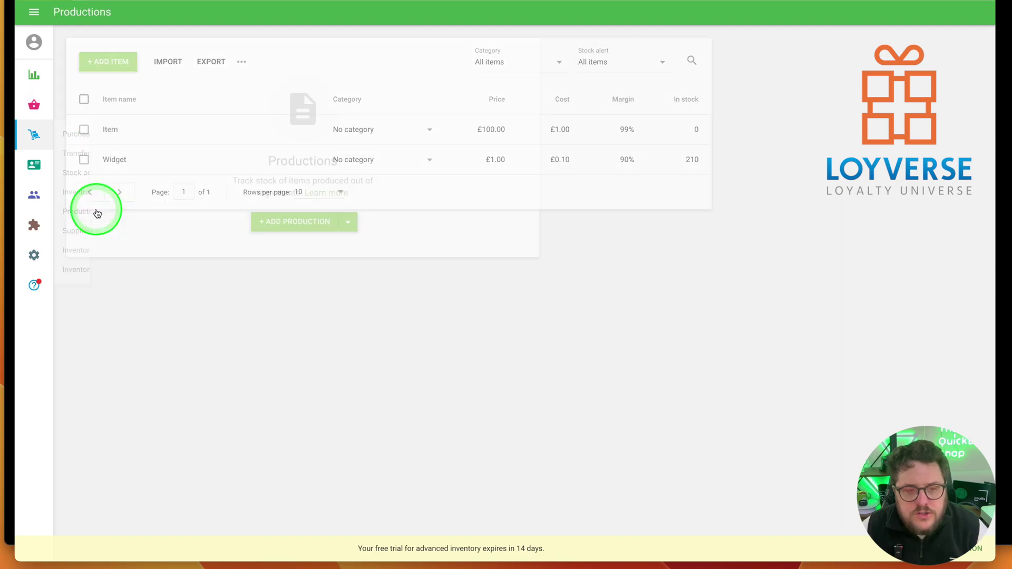
pyautogui.click(289, 221)
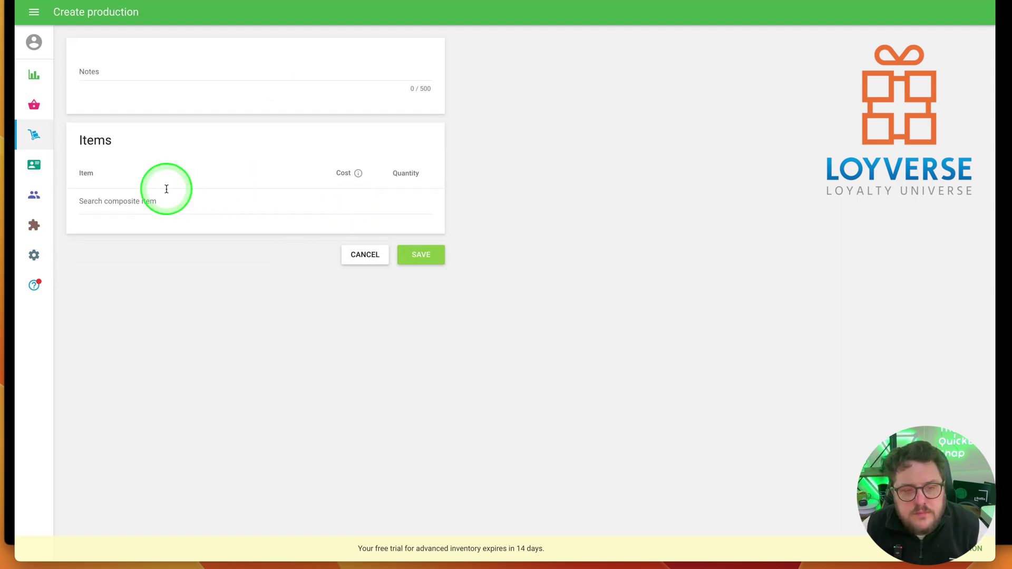
pyautogui.click(112, 202)
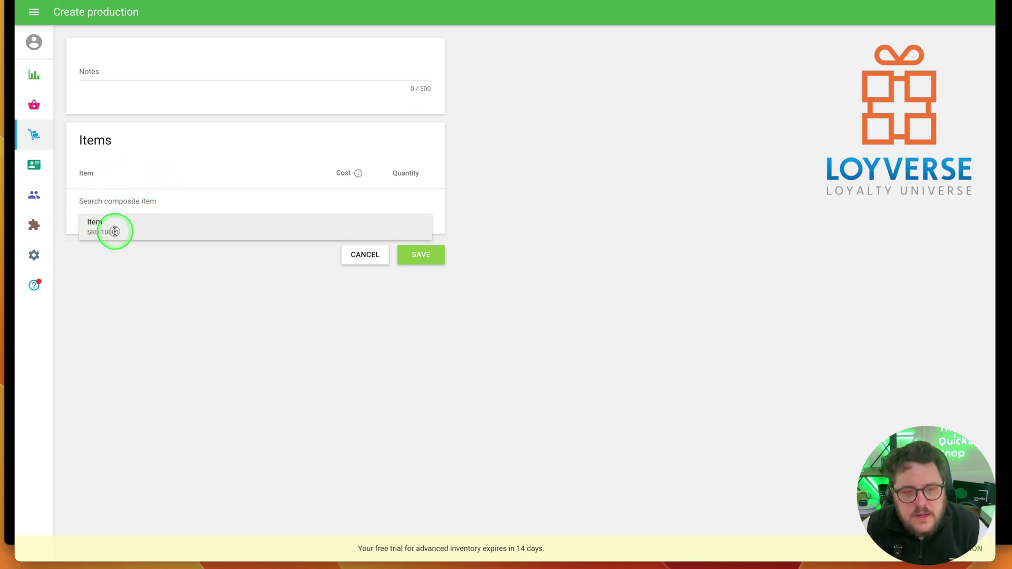
pyautogui.click(114, 232)
pyautogui.click(399, 201)
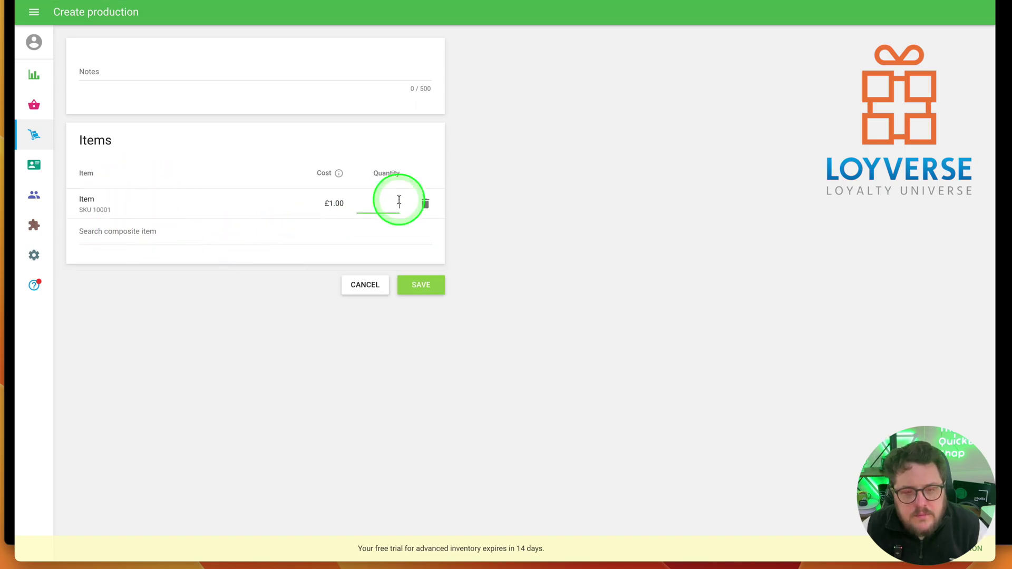
pyautogui.write('10')
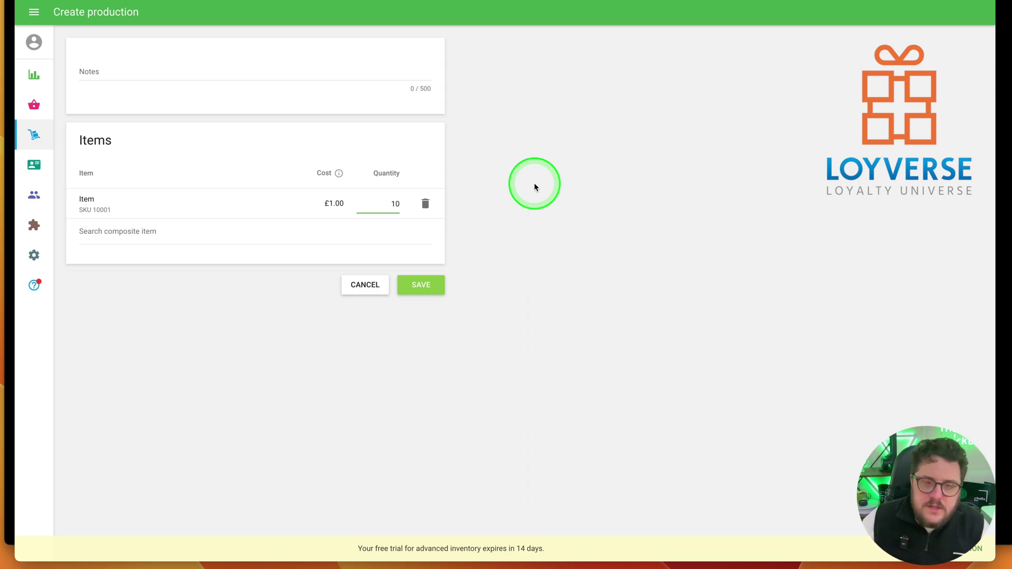
pyautogui.click(512, 150)
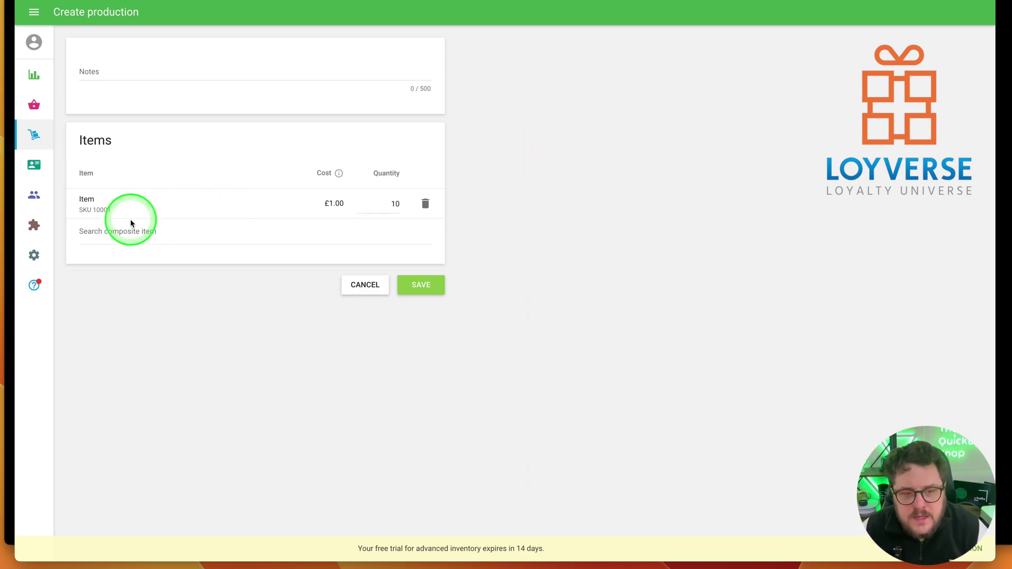
pyautogui.click(416, 286)
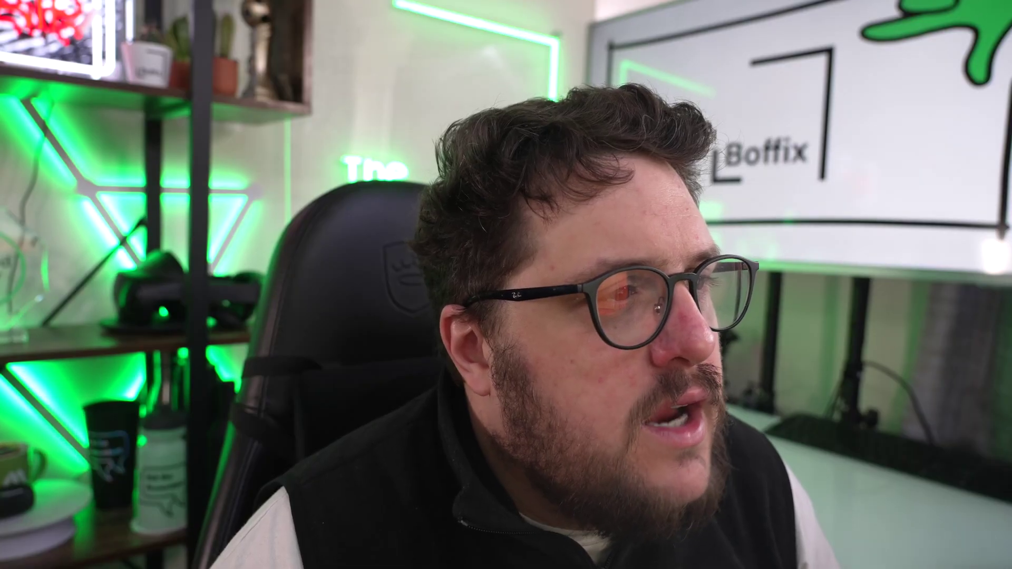
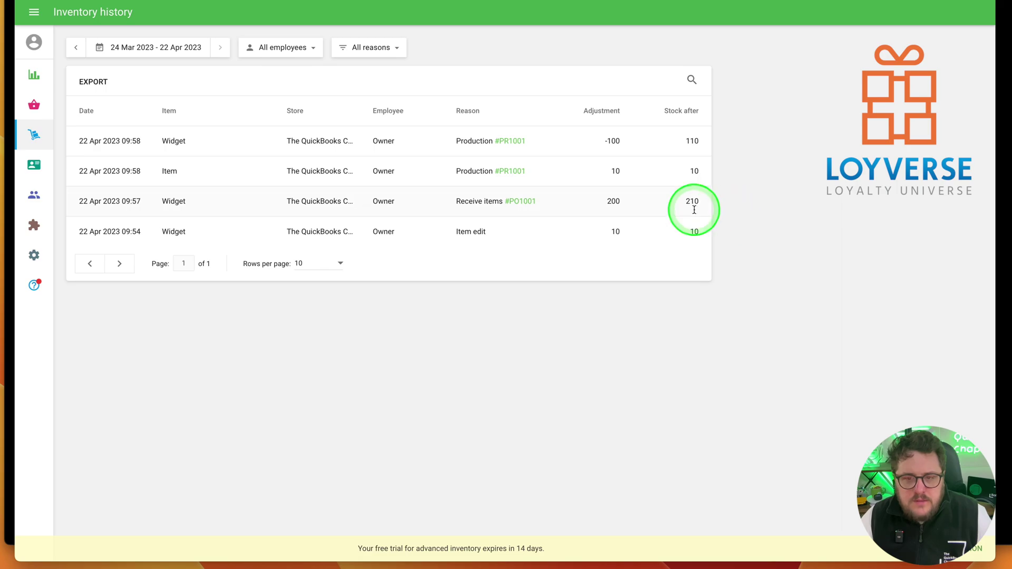
# Review the inventory valuation, the stock levels in the item list and the inventory history.
pyautogui.moveTo(34, 135)
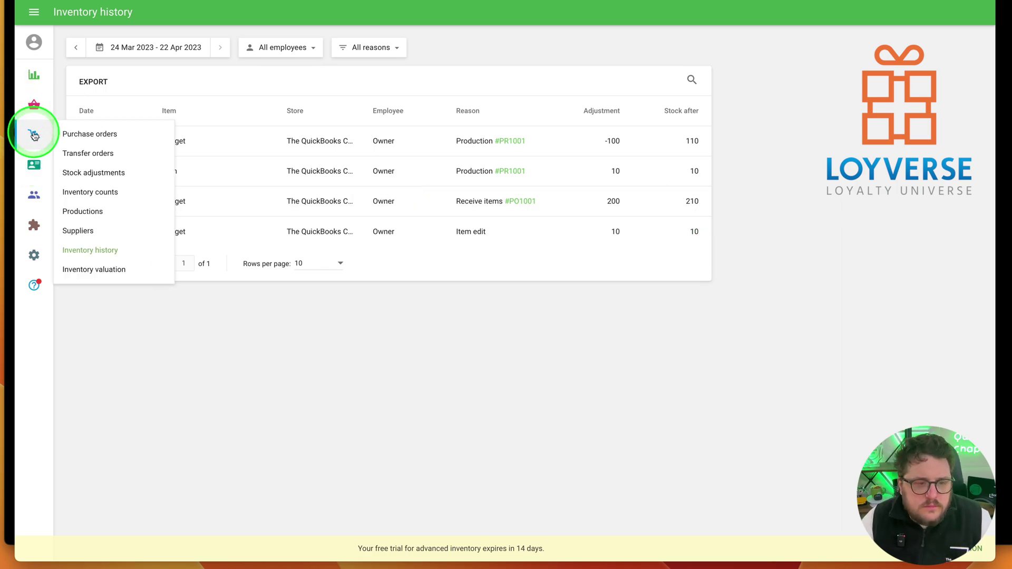
pyautogui.click(108, 268)
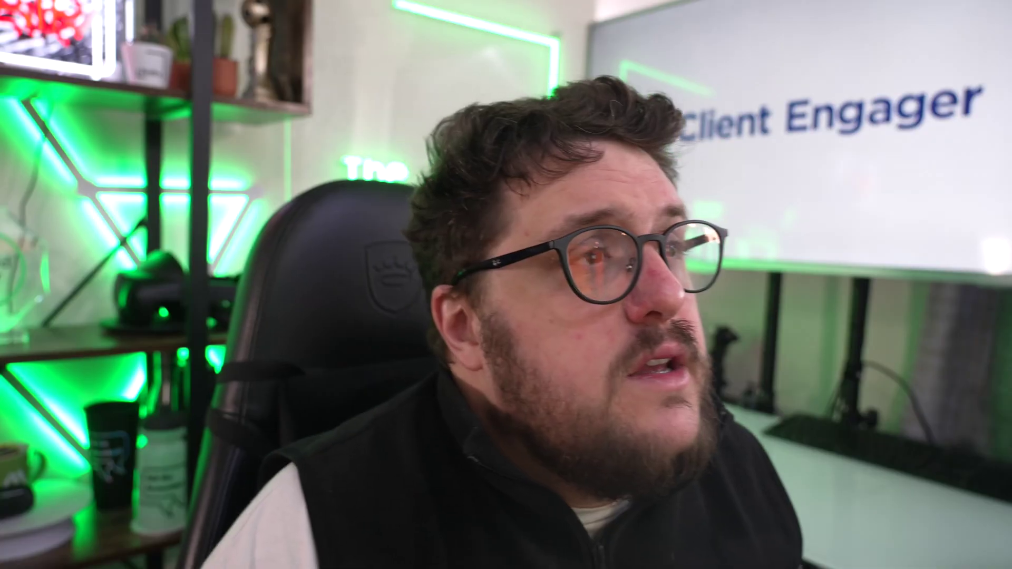
pyautogui.click(67, 106)
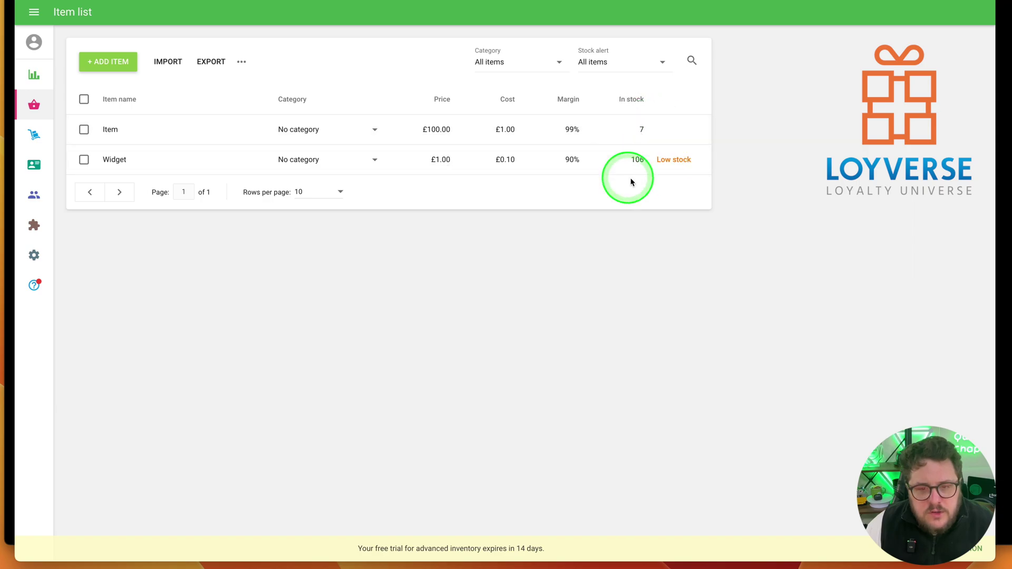
pyautogui.click(32, 135)
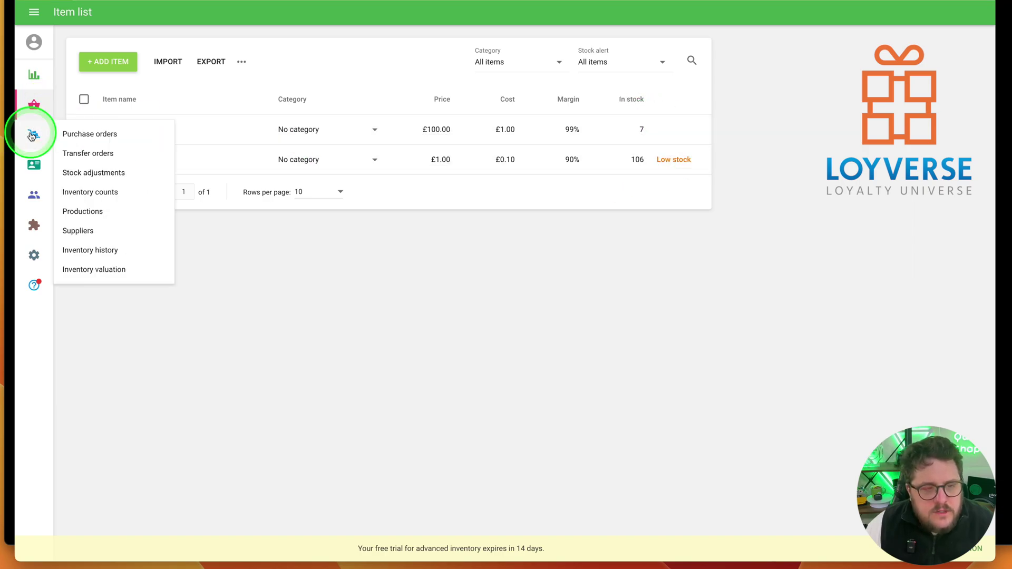
pyautogui.click(94, 252)
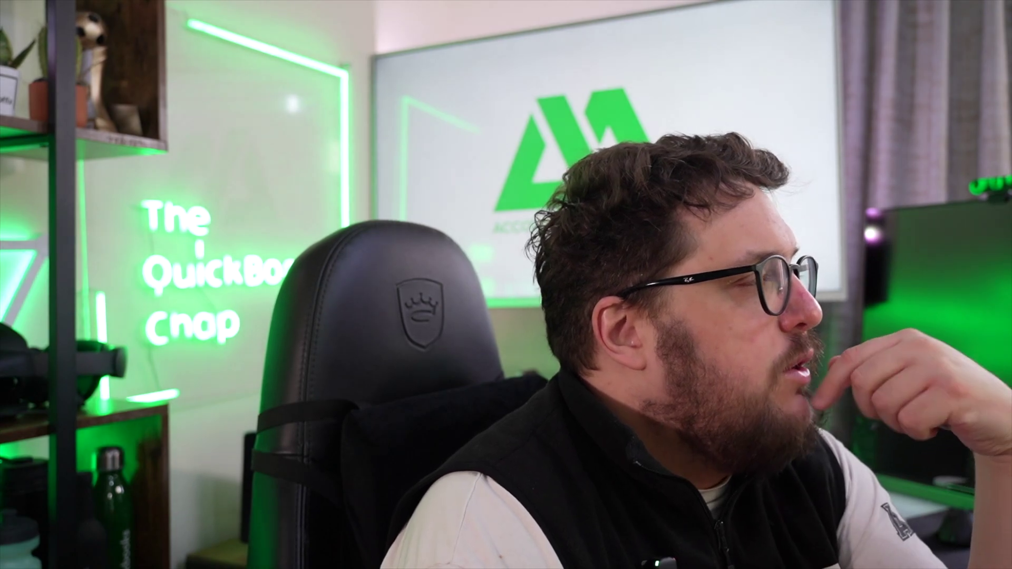
# Switch to QuickBooks Online and launch the Loyverse Connector by Intuit from the connected apps.
pyautogui.click(80, 363)
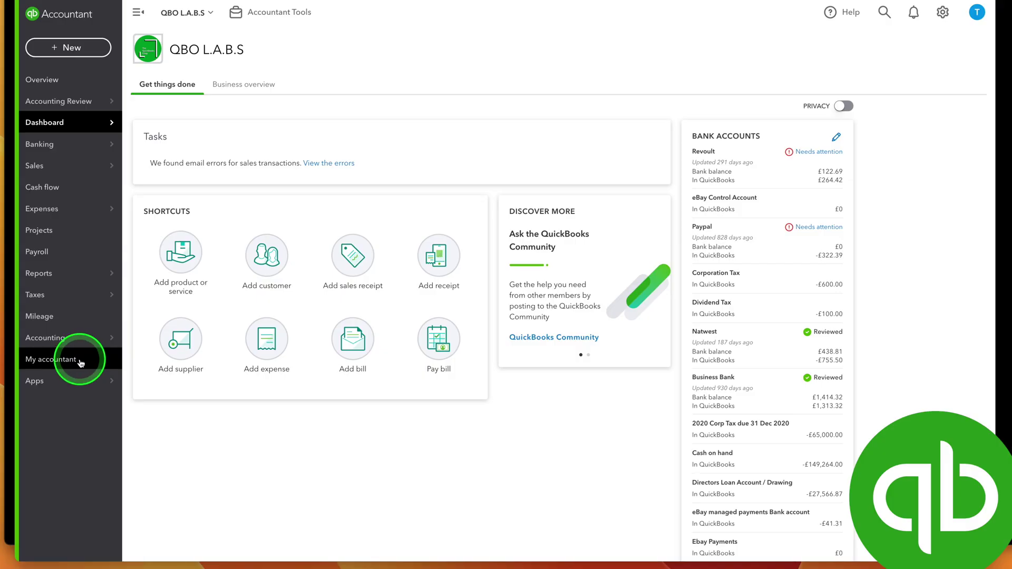
pyautogui.click(81, 380)
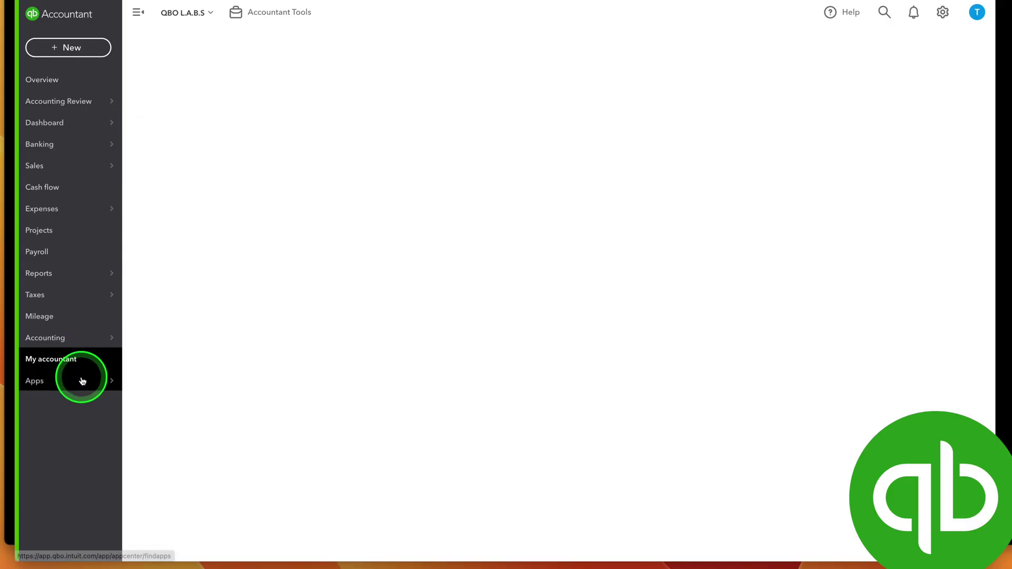
pyautogui.click(204, 63)
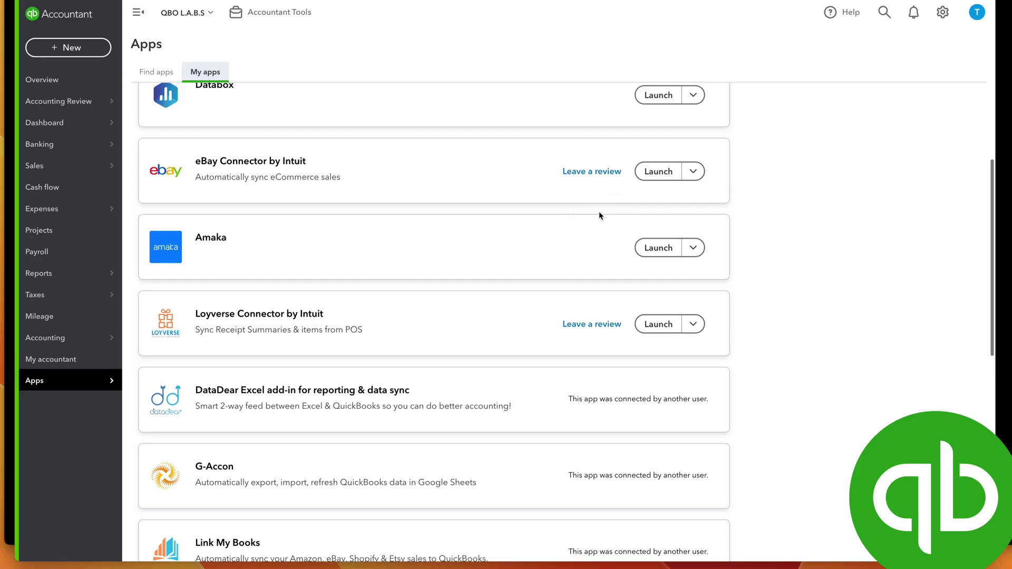
pyautogui.click(669, 324)
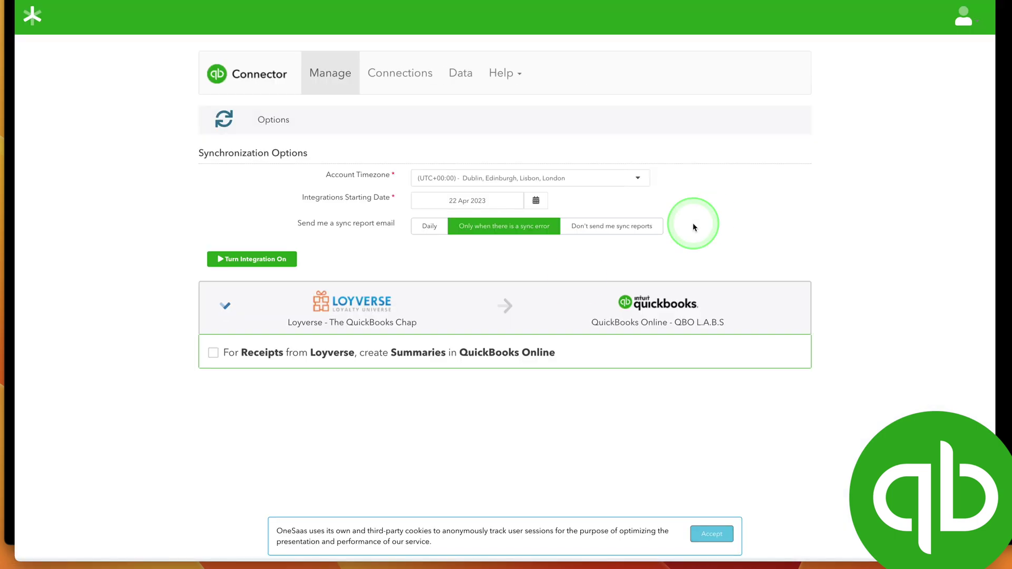
# Enable creating Summaries in QuickBooks Online from Loyverse Receipts, and expand the advanced receipt options.
pyautogui.click(300, 355)
pyautogui.click(294, 363)
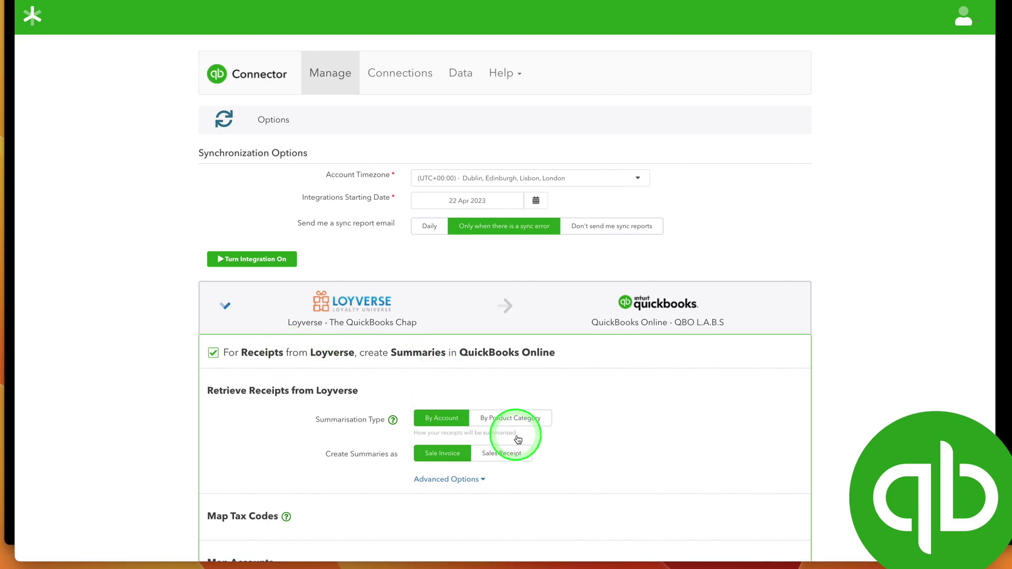
pyautogui.scroll(-2, 338, 397)
pyautogui.click(459, 382)
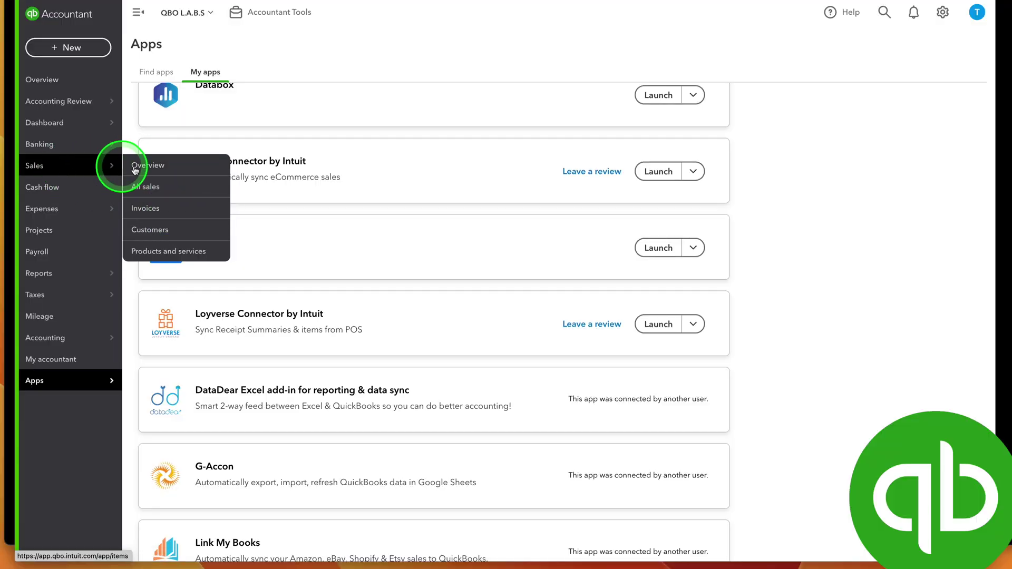
# Return to QuickBooks Online and open the list of products and services.
pyautogui.click(179, 251)
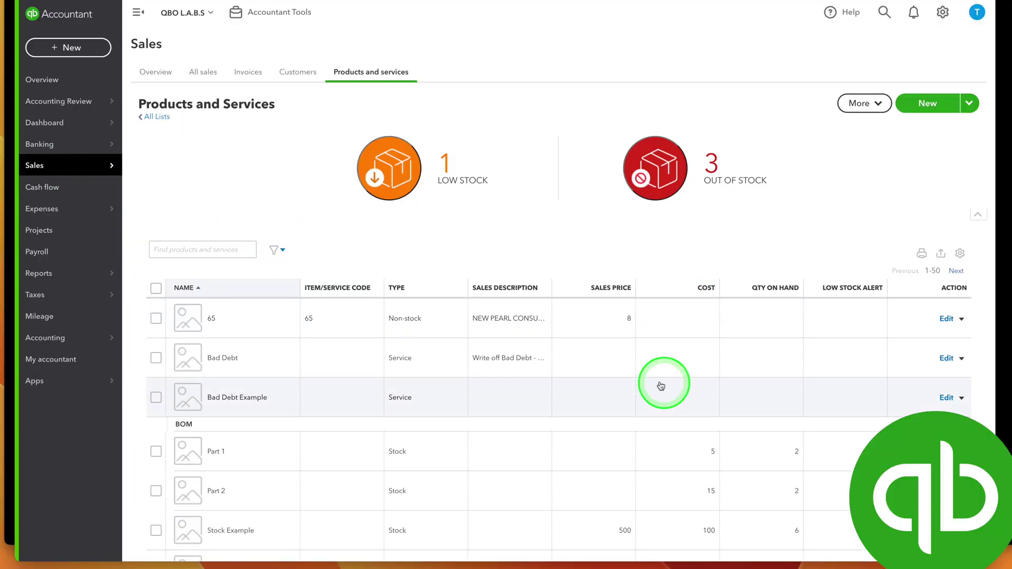